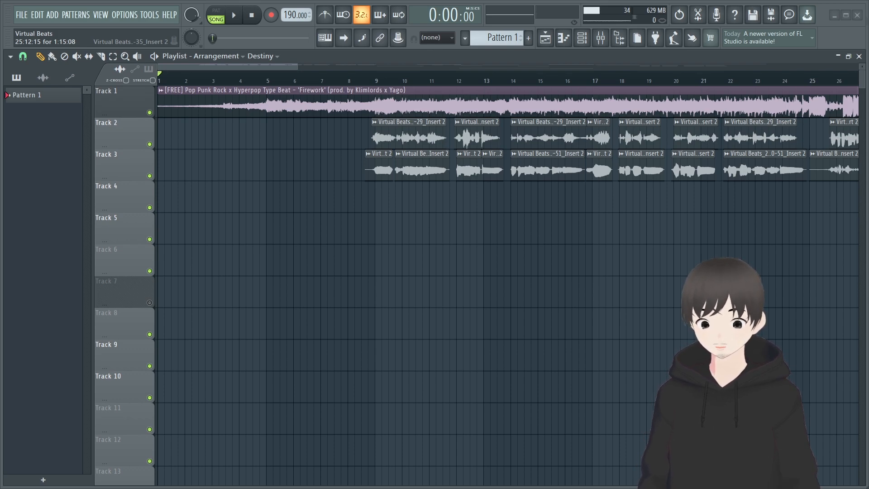
Play the arrangement from the beginning past bar 41 and stop playback
{"action": "key", "text": "space"}
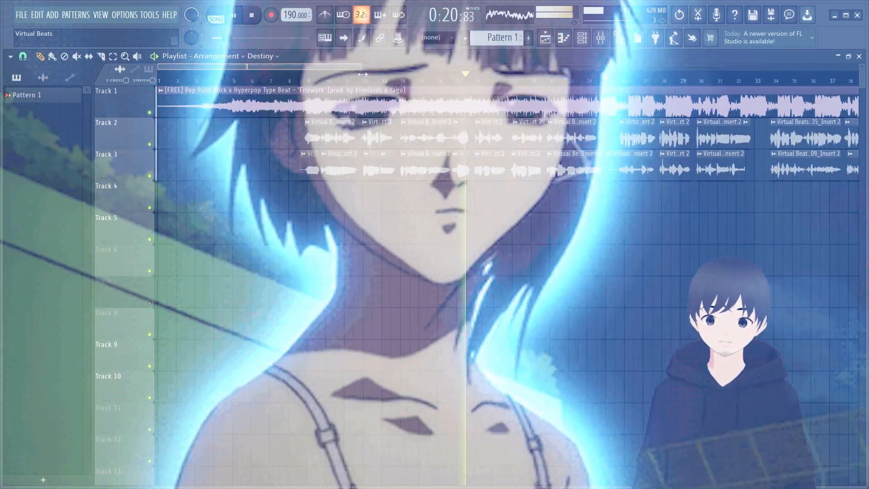
{"action": "left_click_drag", "start_coordinate": [295, 63], "coordinate": [567, 70]}
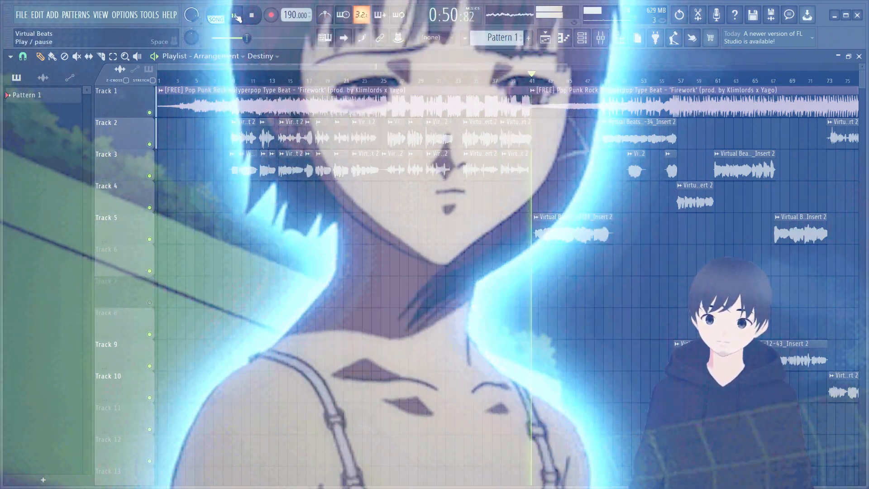
{"action": "left_click", "coordinate": [252, 15]}
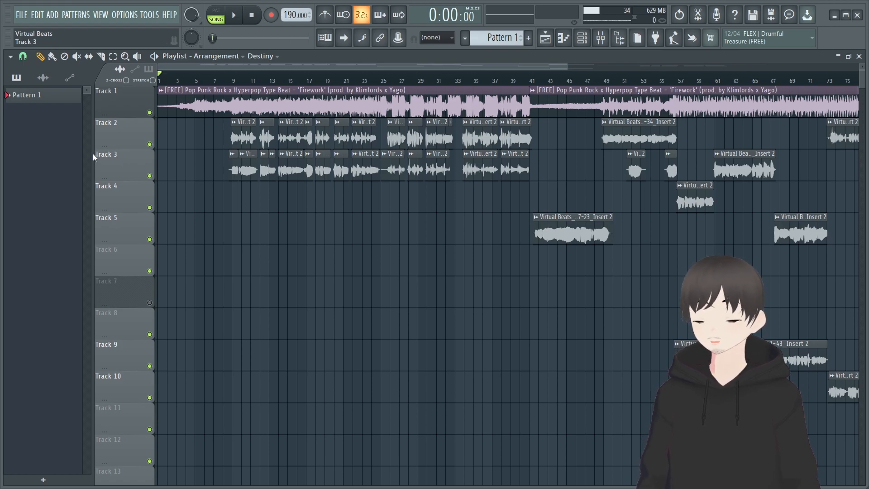
Mute Track 2 and, with playback set to start at bar 9, open the Track 3 vocal clip's channel settings and mixer insert
{"action": "left_click", "coordinate": [150, 144]}
{"action": "left_click", "coordinate": [234, 81]}
{"action": "double_click", "coordinate": [388, 162]}
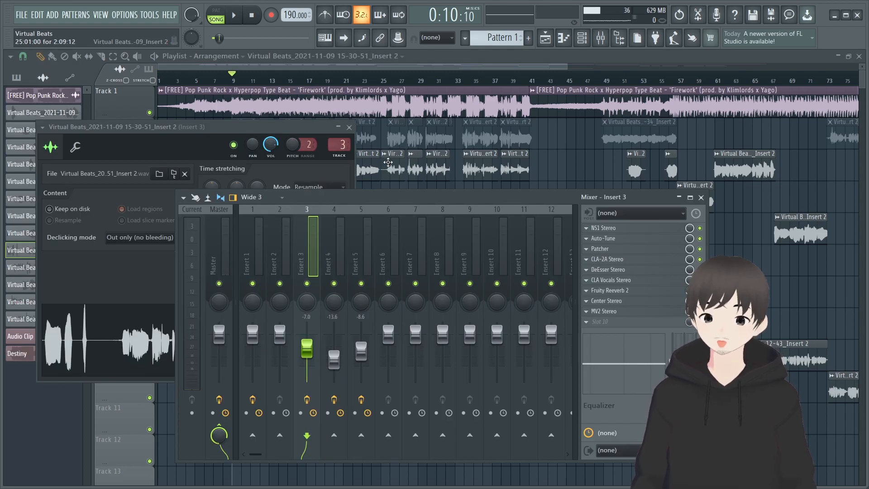
Open the NS1 noise suppressor on Insert 3 to examine its level setting and close it
{"action": "left_click", "coordinate": [606, 227]}
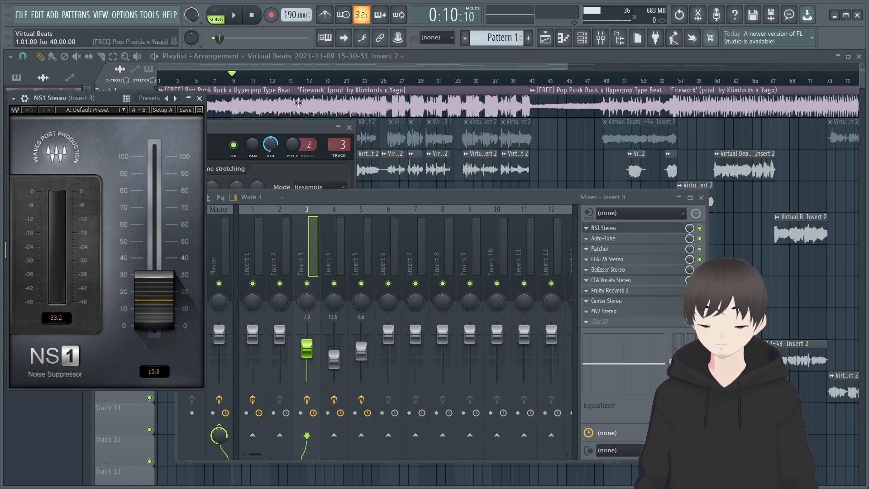
{"action": "left_click_drag", "start_coordinate": [100, 98], "coordinate": [164, 91]}
{"action": "left_click", "coordinate": [268, 92]}
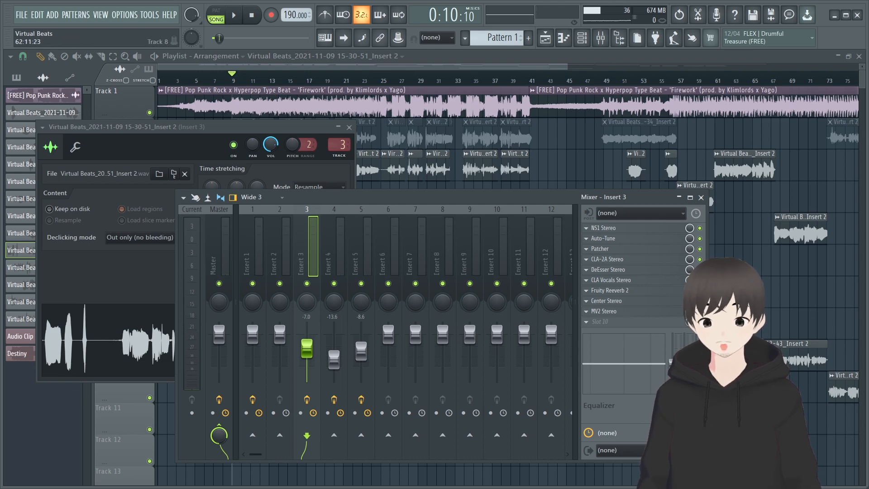
{"action": "left_click", "coordinate": [656, 229]}
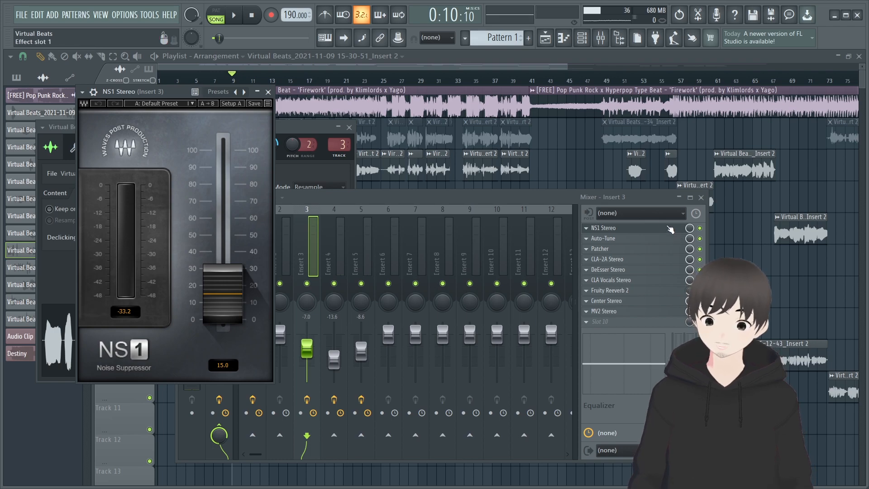
{"action": "left_click", "coordinate": [602, 227]}
Open the Auto-Tune plugin on Insert 3 to examine its input type, key, scale and retune speed, and close it
{"action": "left_click", "coordinate": [603, 238]}
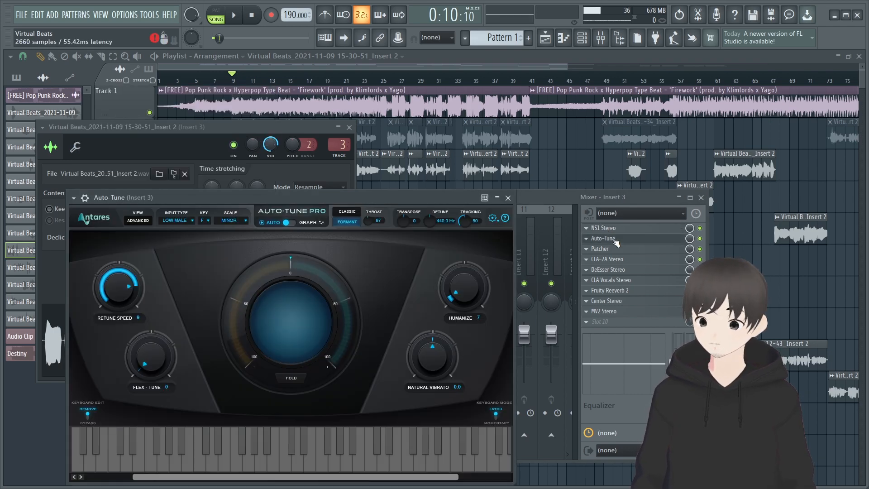
{"action": "left_click_drag", "start_coordinate": [367, 195], "coordinate": [399, 145]}
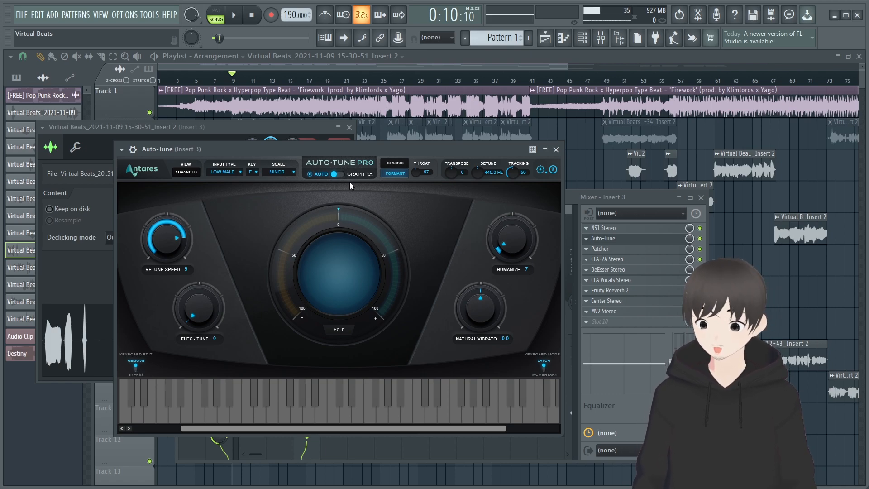
{"action": "left_click", "coordinate": [604, 238]}
Open Patcher on Insert 3 to examine the Farai Vocal Enhancer controls and close it
{"action": "left_click", "coordinate": [604, 248]}
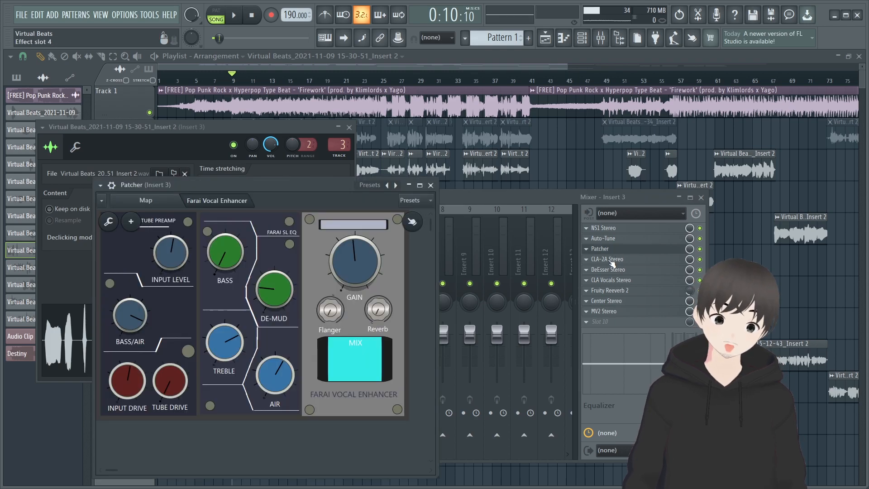
{"action": "left_click_drag", "start_coordinate": [233, 185], "coordinate": [331, 118]}
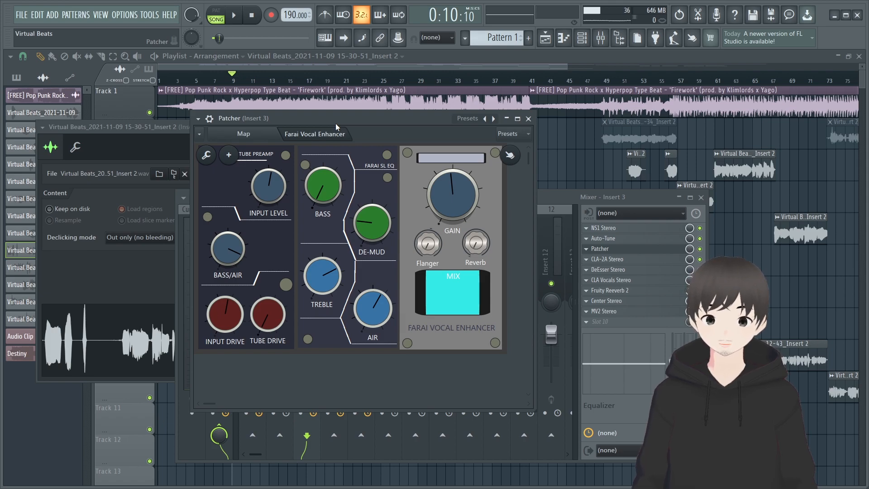
{"action": "left_click", "coordinate": [528, 119]}
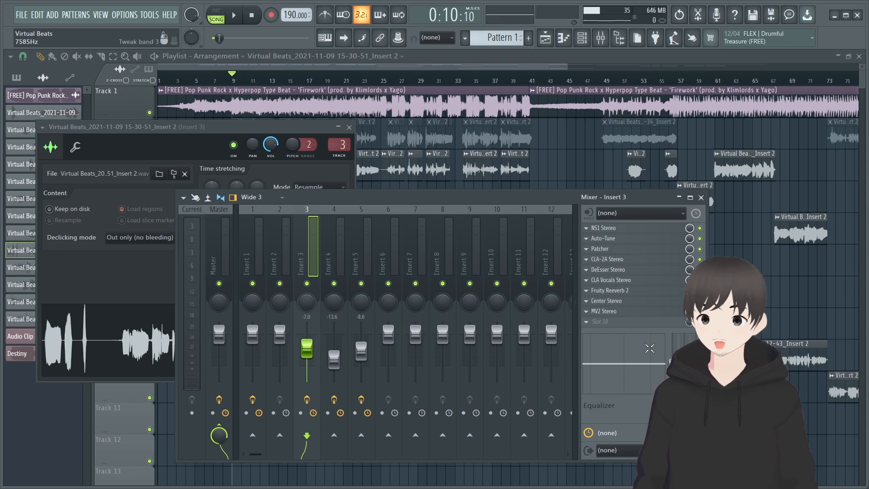
Add Fruity parametric EQ 2 to Insert 3's empty slot 10, cut band 1 fully and boost bands 5 and 6
{"action": "left_click", "coordinate": [593, 324]}
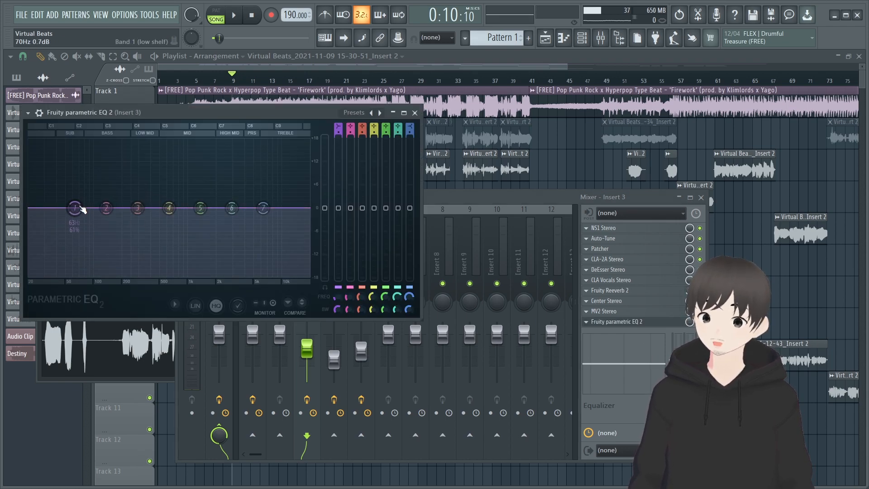
{"action": "left_click_drag", "start_coordinate": [74, 206], "coordinate": [81, 275]}
{"action": "left_click_drag", "start_coordinate": [200, 208], "coordinate": [232, 200]}
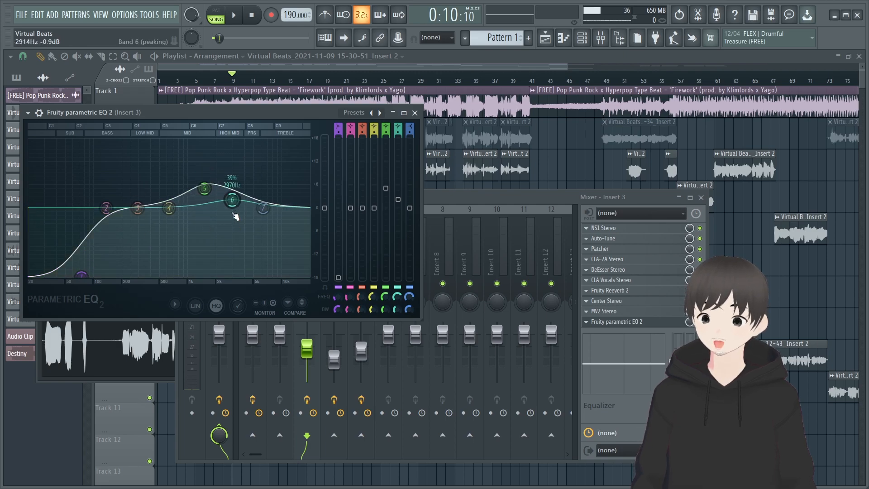
Change EQ band 1 to a high-pass filter, move its cutoff to about 100 Hz and steepen its slope
{"action": "right_click", "coordinate": [81, 275]}
{"action": "mouse_move", "coordinate": [118, 309]}
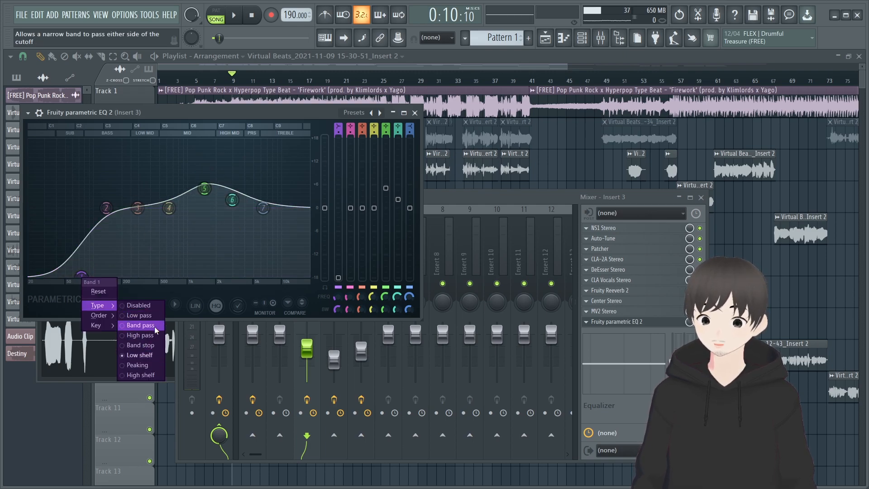
{"action": "left_click", "coordinate": [136, 329]}
{"action": "left_click_drag", "start_coordinate": [84, 231], "coordinate": [99, 230]}
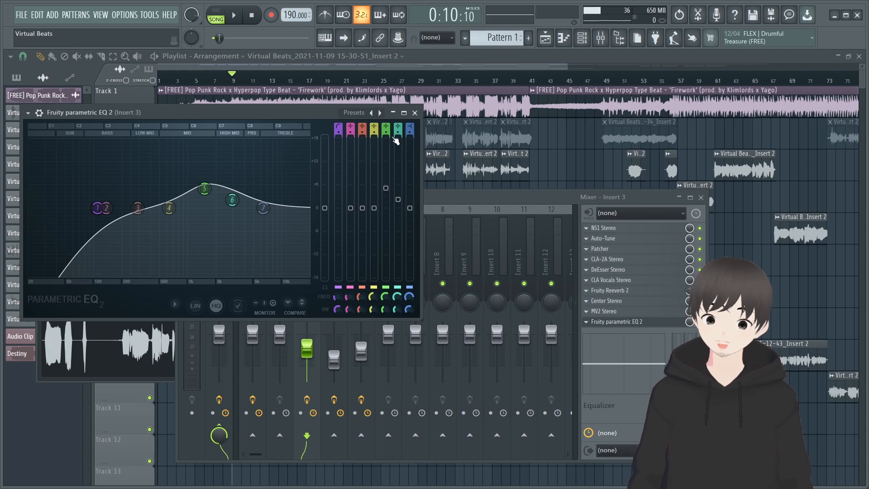
{"action": "scroll", "coordinate": [97, 208], "scroll_direction": "up", "scroll_amount": 2}
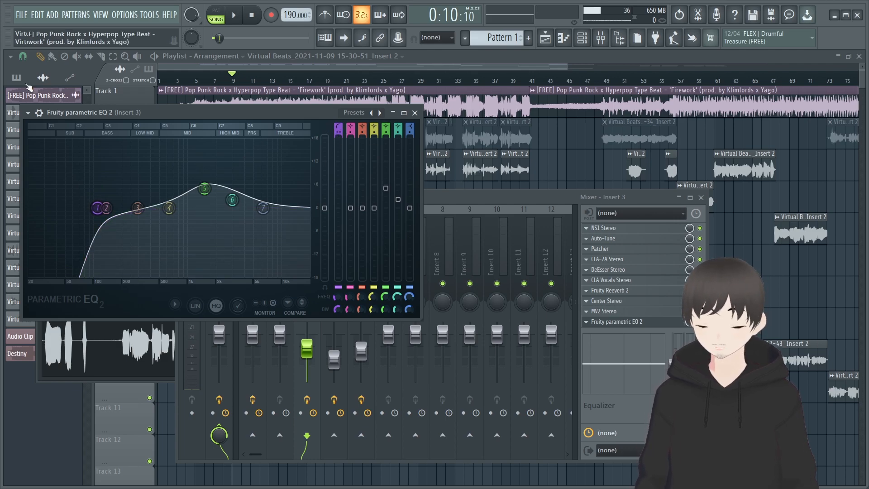
Delete Fruity parametric EQ 2 from slot 10 of Insert 3
{"action": "left_click", "coordinate": [587, 321]}
{"action": "left_click", "coordinate": [605, 227]}
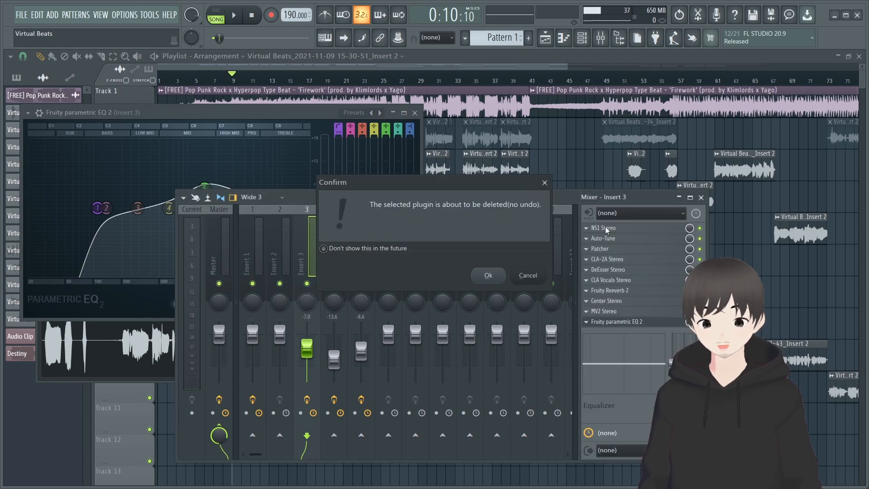
{"action": "left_click", "coordinate": [483, 276]}
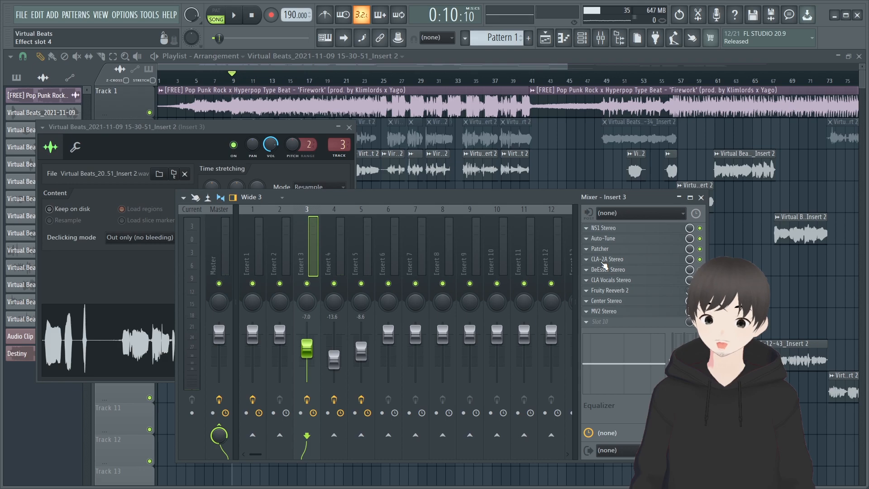
Examine the CLA-2A compressor settings on Insert 3, close it, and open the DeEsser for viewing
{"action": "left_click", "coordinate": [603, 261]}
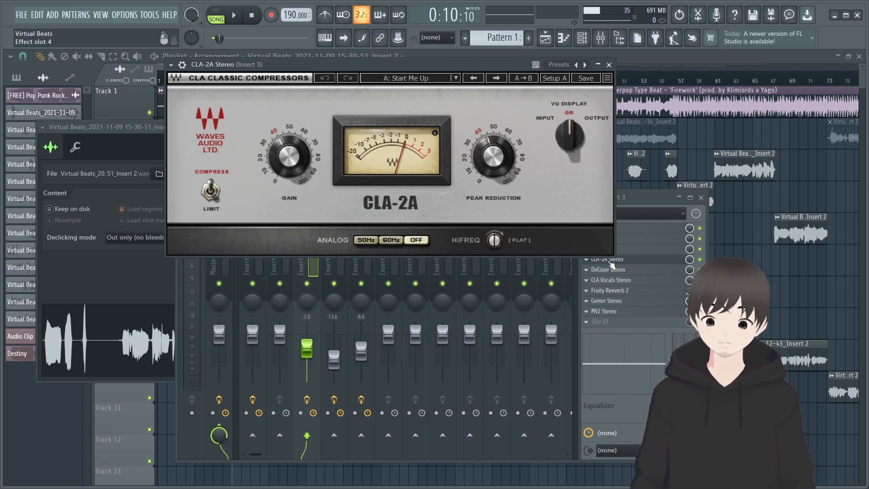
{"action": "left_click", "coordinate": [622, 259]}
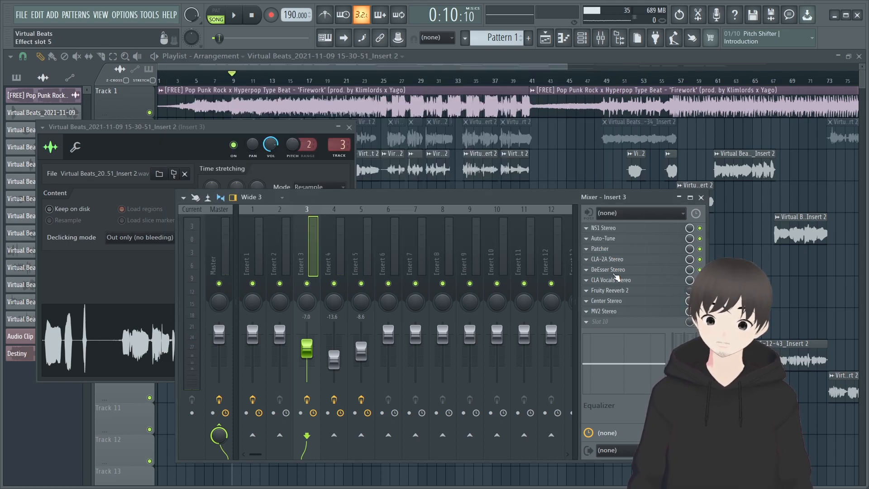
{"action": "left_click", "coordinate": [615, 271]}
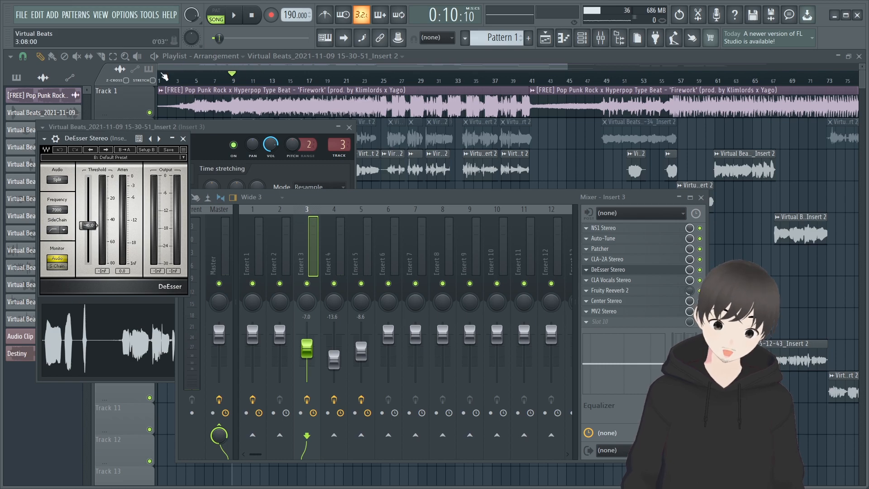
{"action": "left_click_drag", "start_coordinate": [131, 137], "coordinate": [478, 121]}
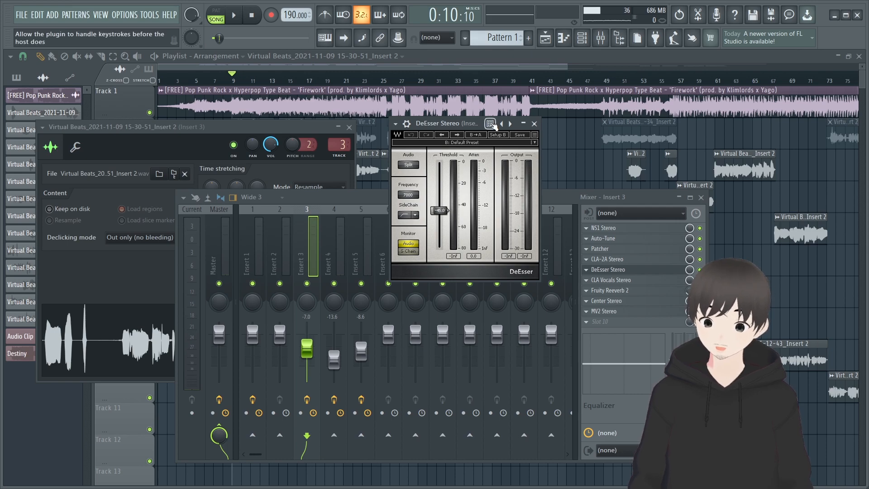
Browse the DeEsser's Dave Pensado factory presets without loading one, and close the plugin
{"action": "left_click", "coordinate": [484, 144]}
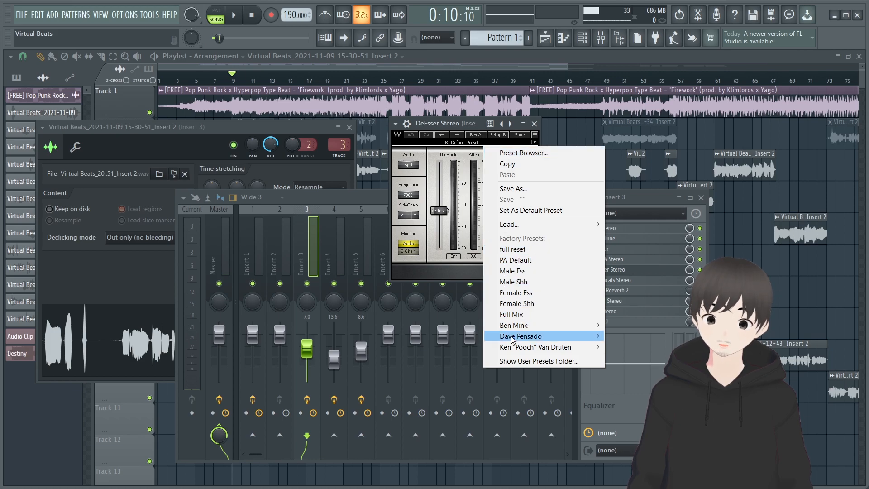
{"action": "mouse_move", "coordinate": [524, 341]}
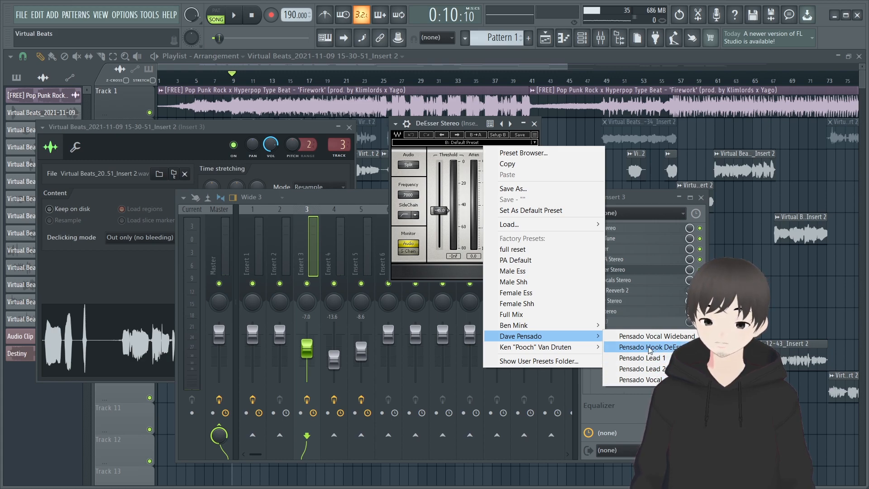
{"action": "left_click", "coordinate": [476, 121]}
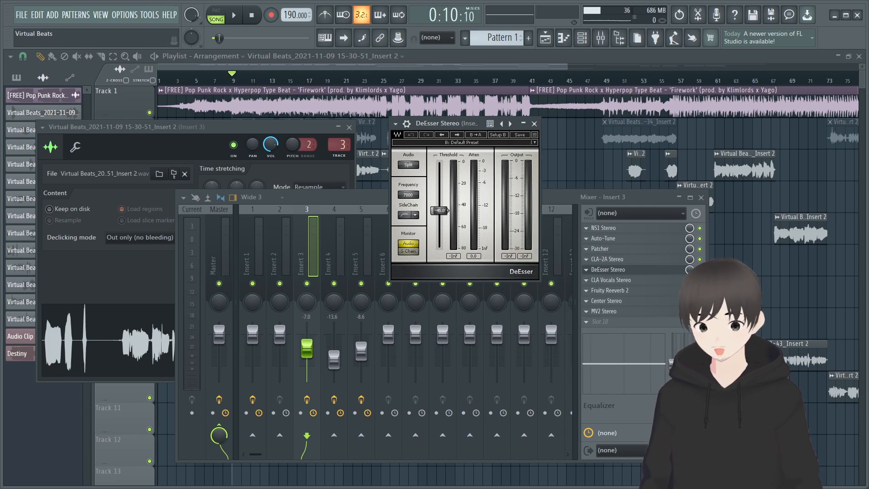
{"action": "key", "text": "Escape"}
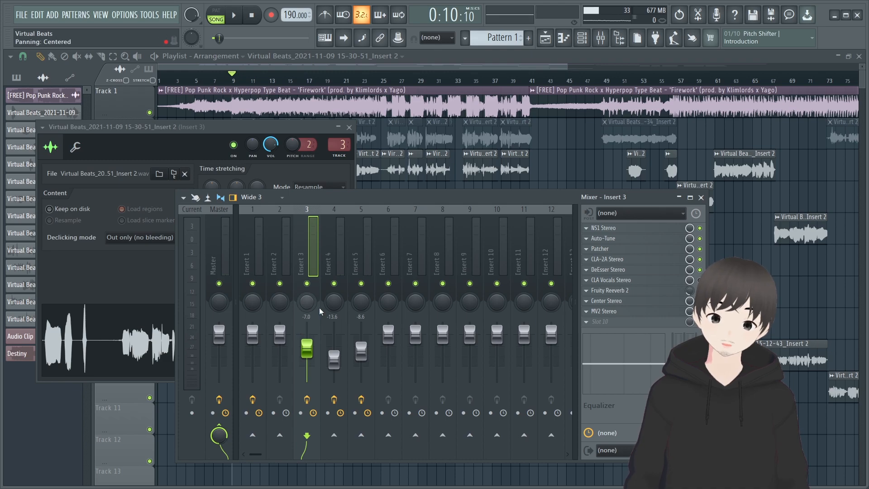
Solo Insert 3 with its effects bypassed and play the dry vocal from bar 9
{"action": "right_click", "coordinate": [307, 284]}
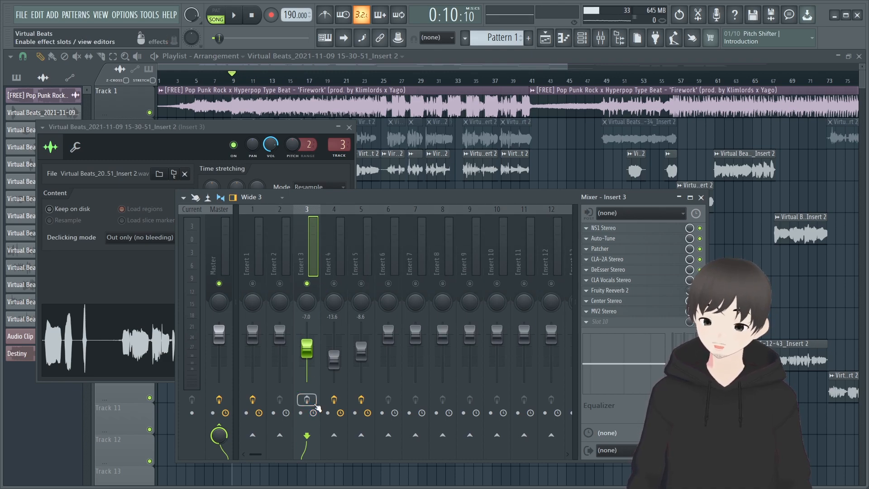
{"action": "key", "text": "space"}
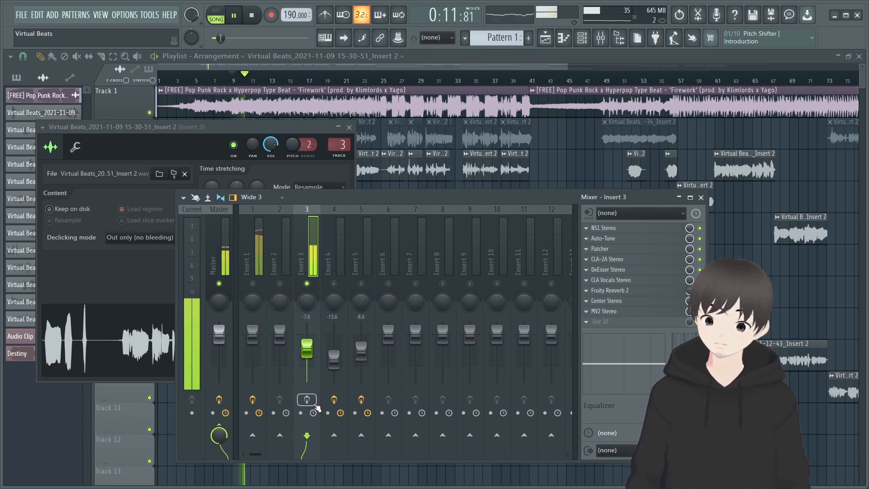
{"action": "key", "text": "space"}
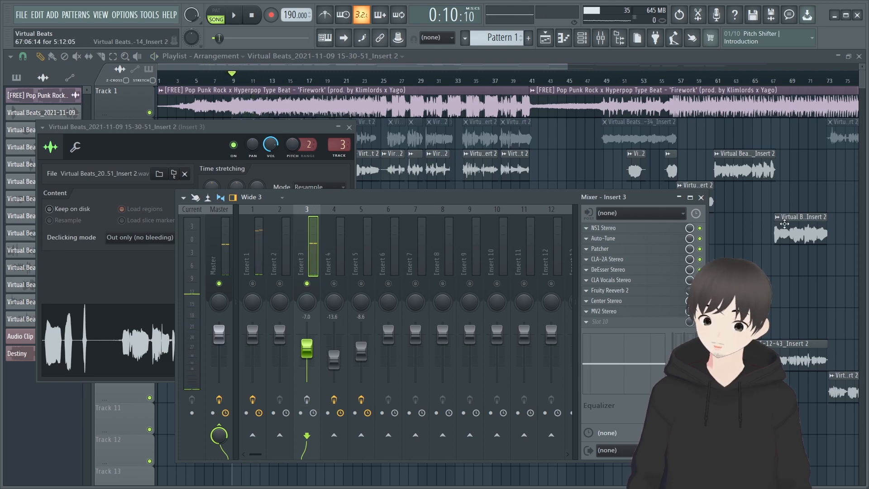
Re-enable the effects on Insert 3 and play the processed vocal from bar 9
{"action": "left_click", "coordinate": [315, 401]}
{"action": "key", "text": "space"}
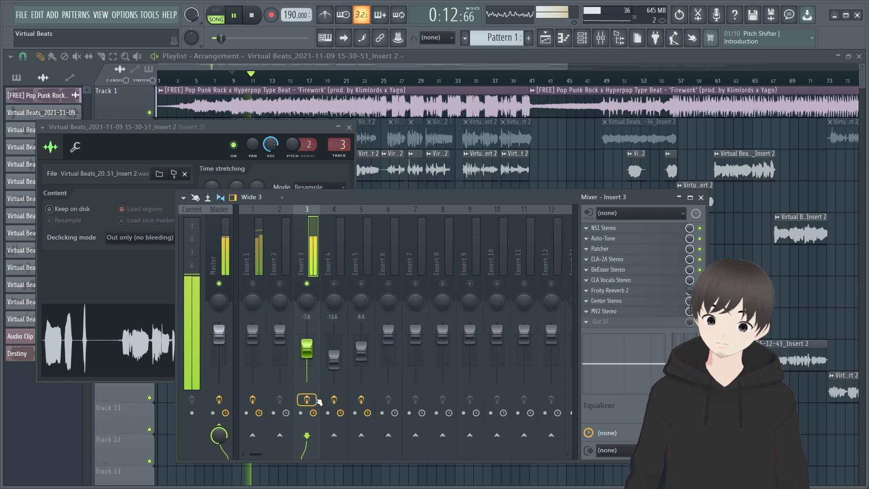
{"action": "key", "text": "space"}
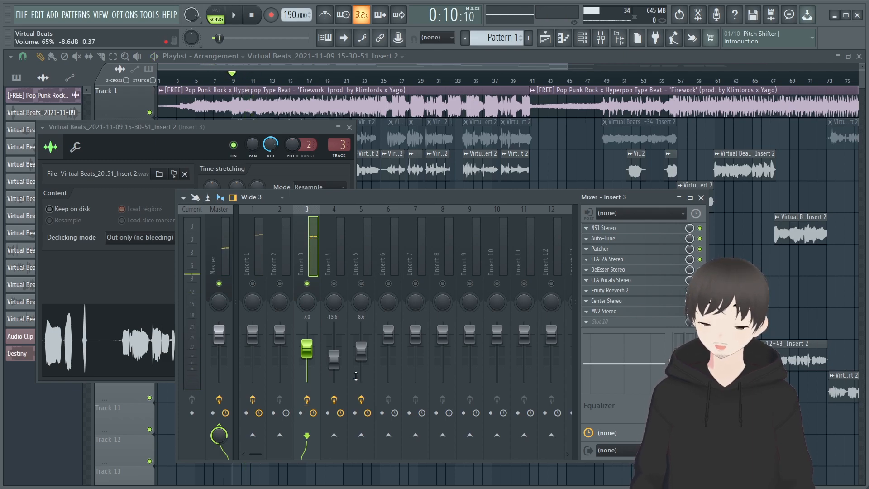
Solo the NS1 effect slot on Insert 3 and play the vocal through it from bar 9
{"action": "right_click", "coordinate": [699, 229]}
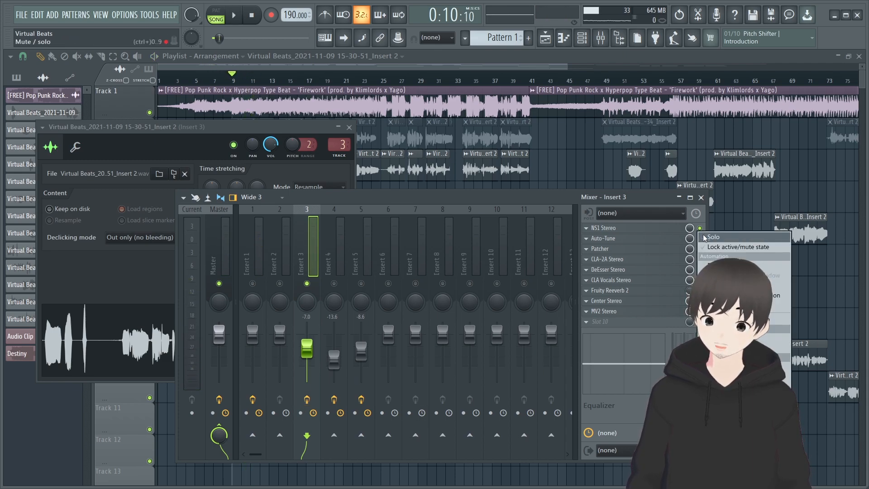
{"action": "left_click", "coordinate": [688, 247]}
{"action": "key", "text": "space"}
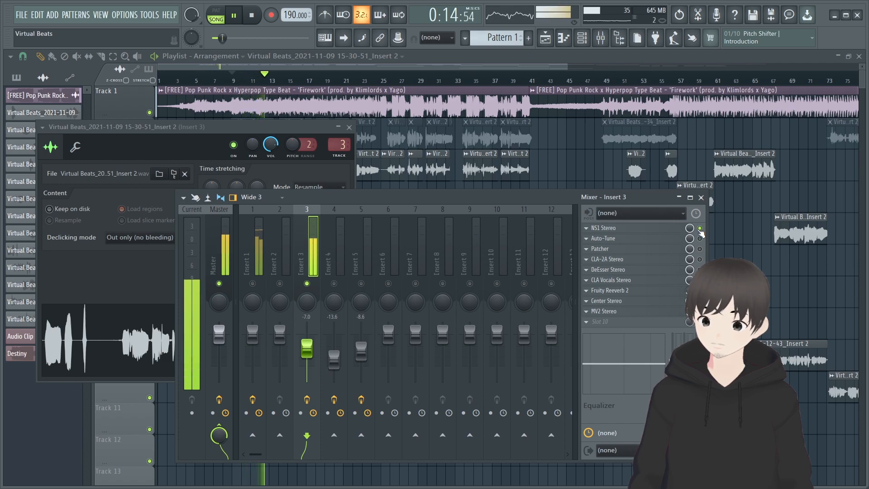
{"action": "key", "text": "space"}
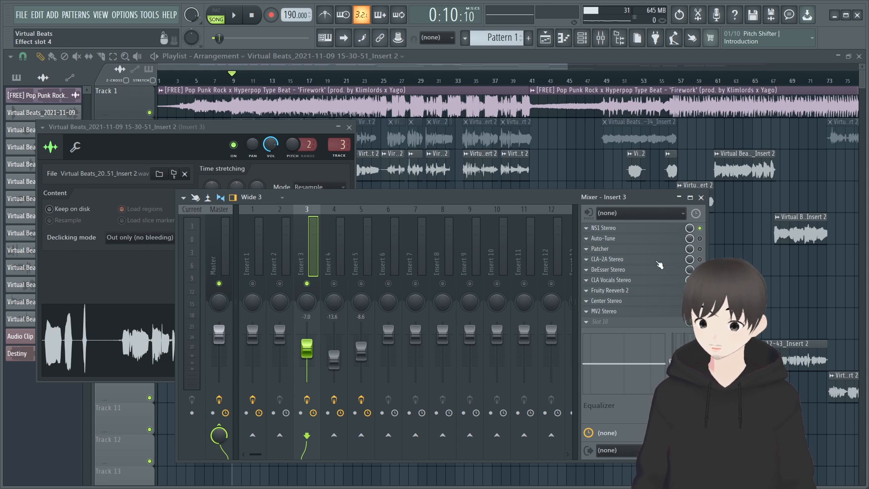
Enable the Auto-Tune slot on Insert 3 and play the soloed vocal through NS1 and Auto-Tune from bar 9
{"action": "key", "text": "space"}
{"action": "left_click", "coordinate": [700, 239]}
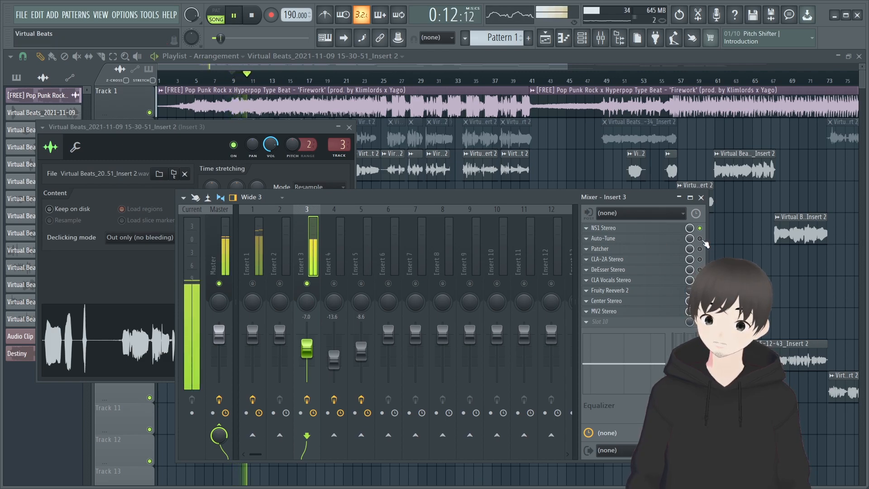
{"action": "key", "text": "space"}
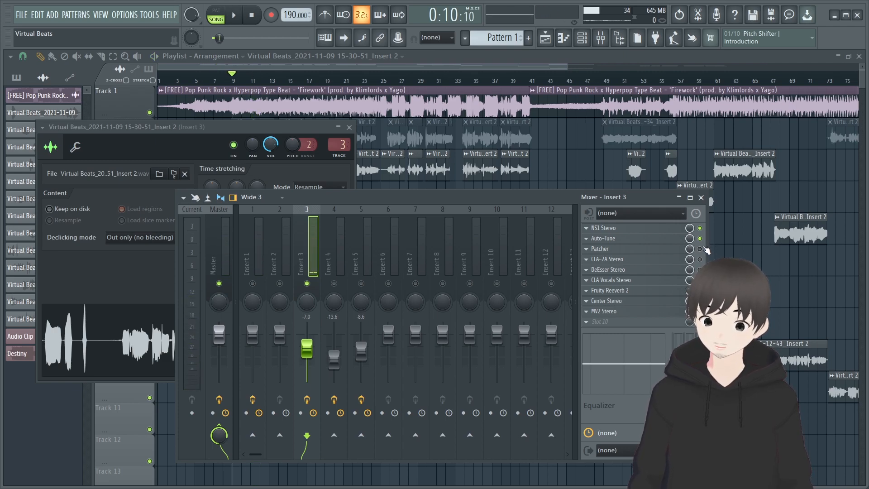
{"action": "key", "text": "space"}
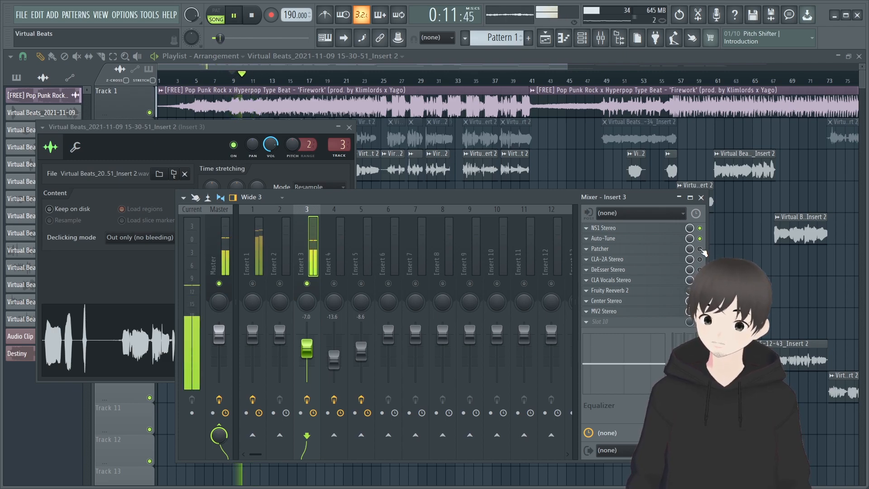
{"action": "key", "text": "space"}
Enable the Patcher and CLA-2A slots on Insert 3 one after the other, playing the soloed vocal from bar 9 with each addition
{"action": "key", "text": "space"}
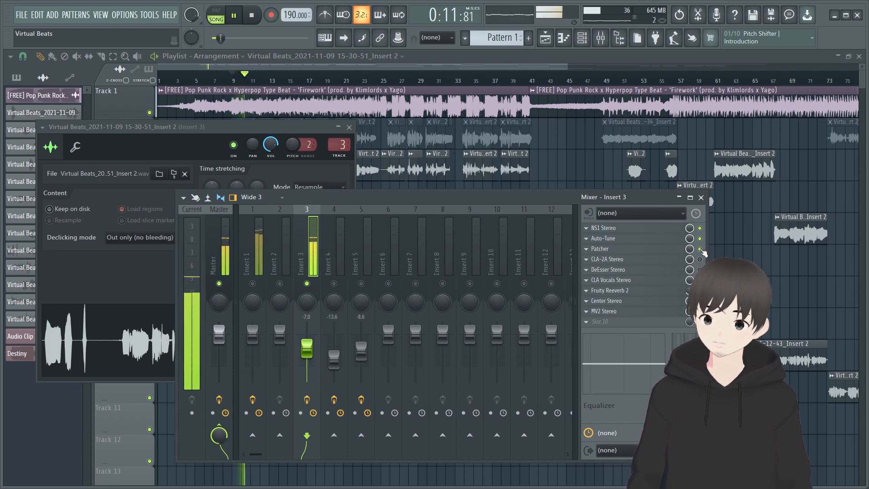
{"action": "key", "text": "space"}
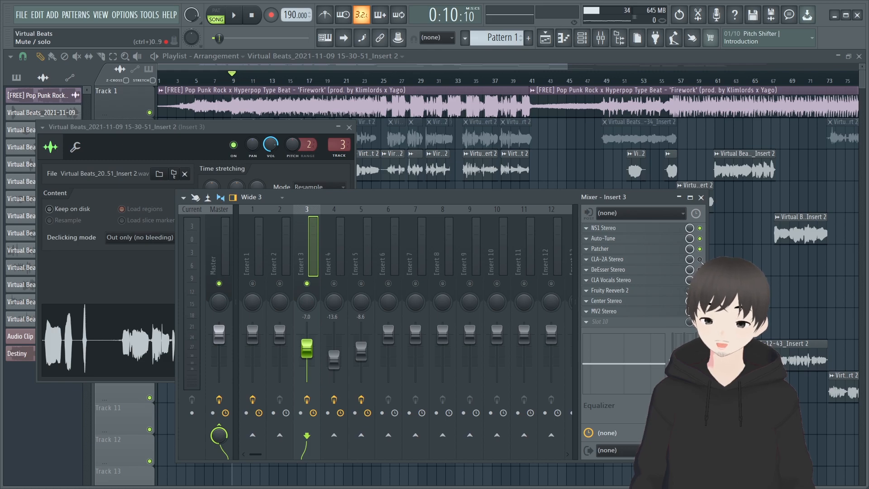
{"action": "key", "text": "space"}
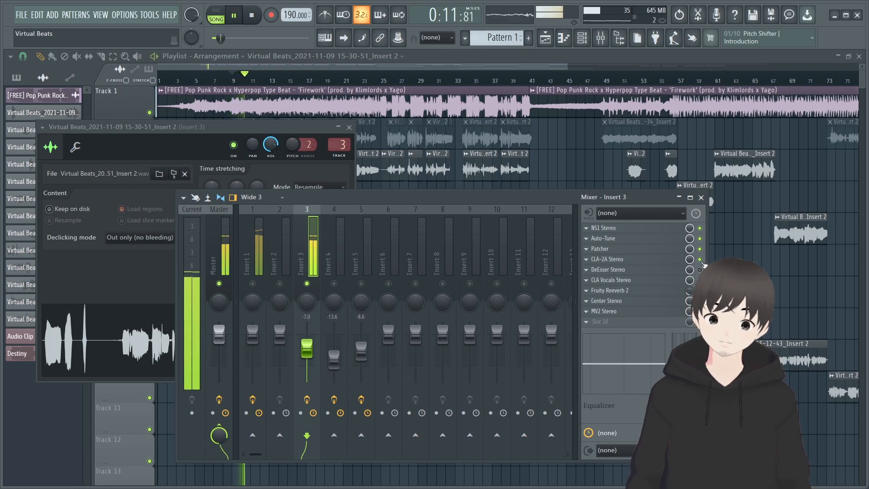
{"action": "key", "text": "space"}
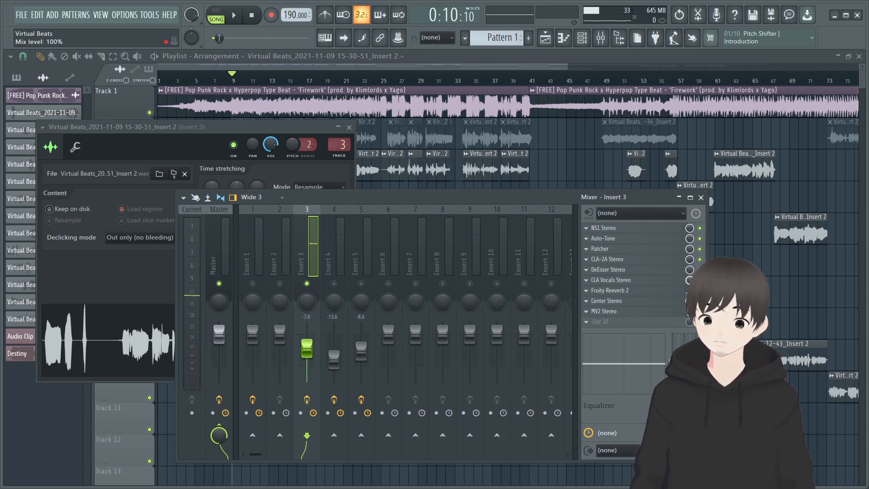
Play the vocal from bar 9 with the DeEsser enabled on Insert 3, and unsolo Insert 3 to hear it in the full mix
{"action": "key", "text": "space"}
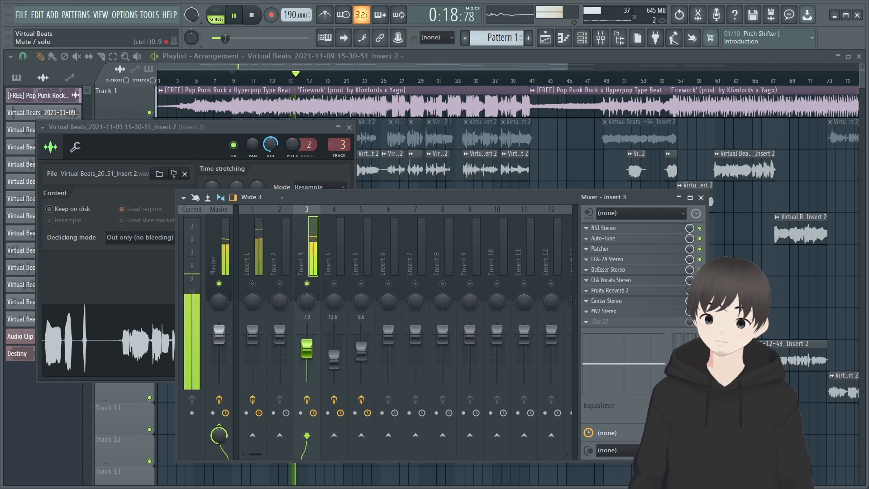
{"action": "key", "text": "space"}
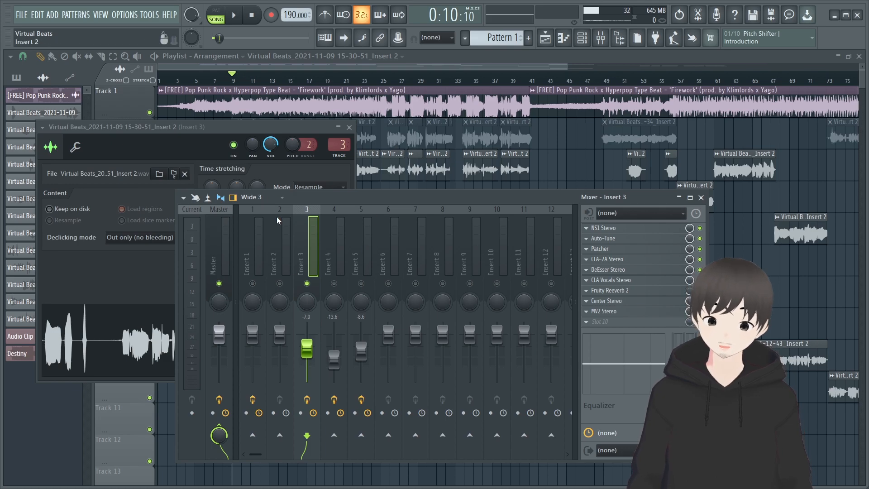
{"action": "key", "text": "space"}
{"action": "right_click", "coordinate": [307, 284]}
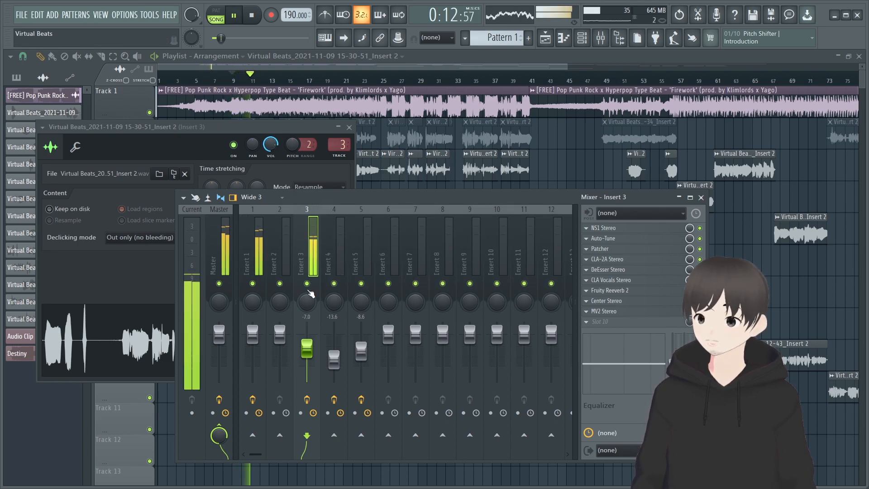
{"action": "key", "text": "space"}
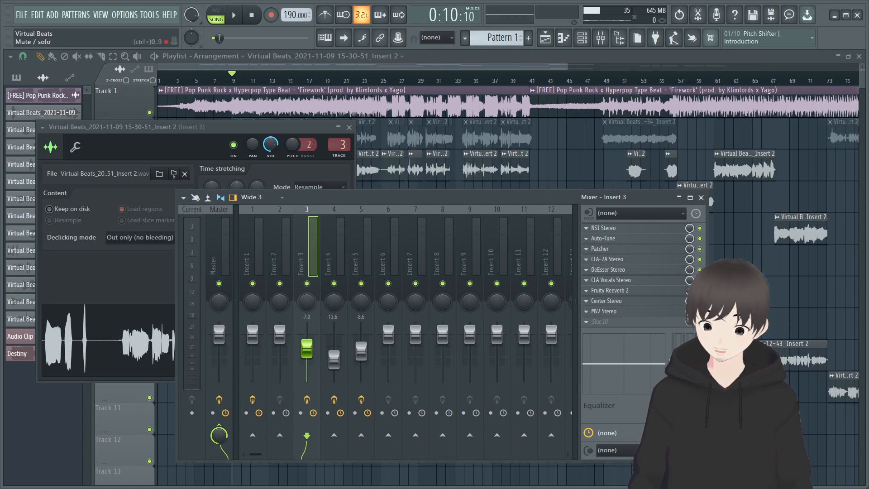
Show the CLA Vocals settings on Insert 3, close the plugin, and play the full mix from bar 9 with it enabled
{"action": "left_click", "coordinate": [635, 281]}
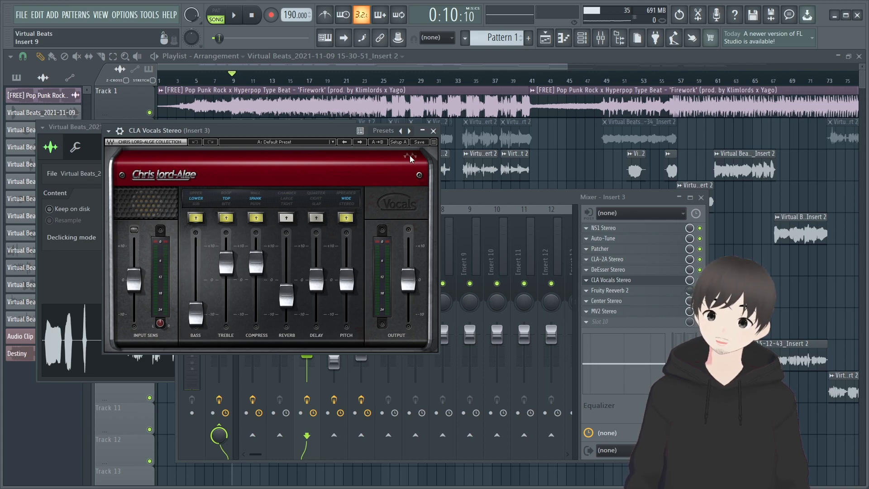
{"action": "left_click", "coordinate": [433, 131]}
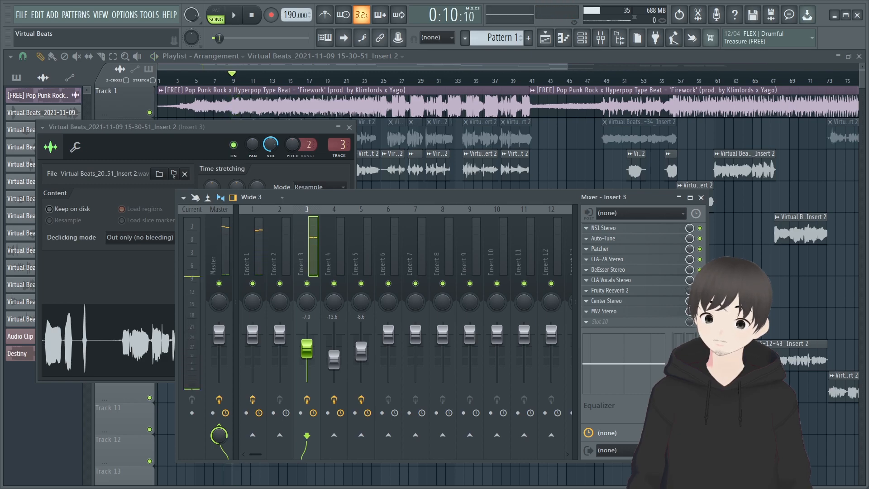
{"action": "key", "text": "space"}
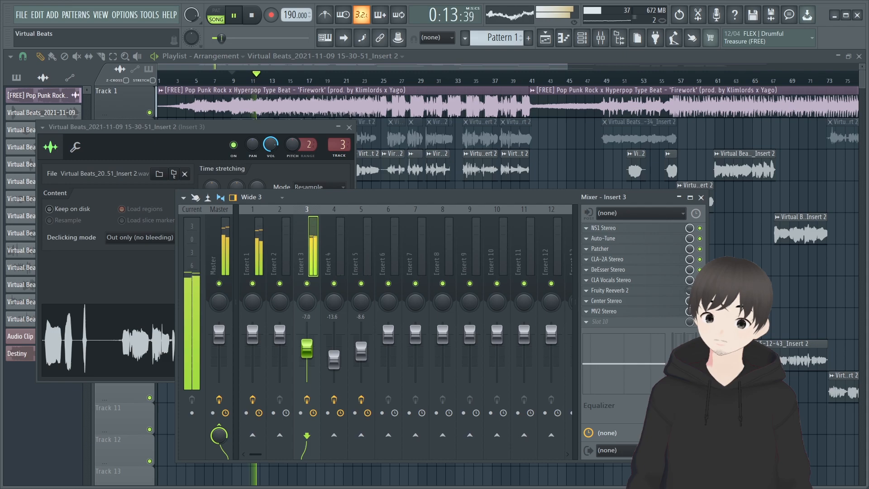
{"action": "key", "text": "space"}
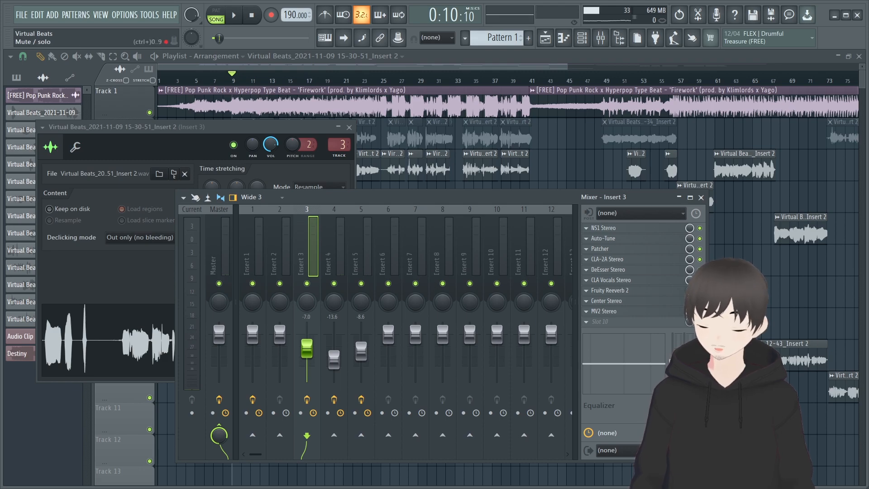
Open Fruity Reeverb 2 on Insert 3 to examine its settings, and close the plugin
{"action": "left_click", "coordinate": [634, 290]}
{"action": "left_click_drag", "start_coordinate": [228, 141], "coordinate": [372, 236]}
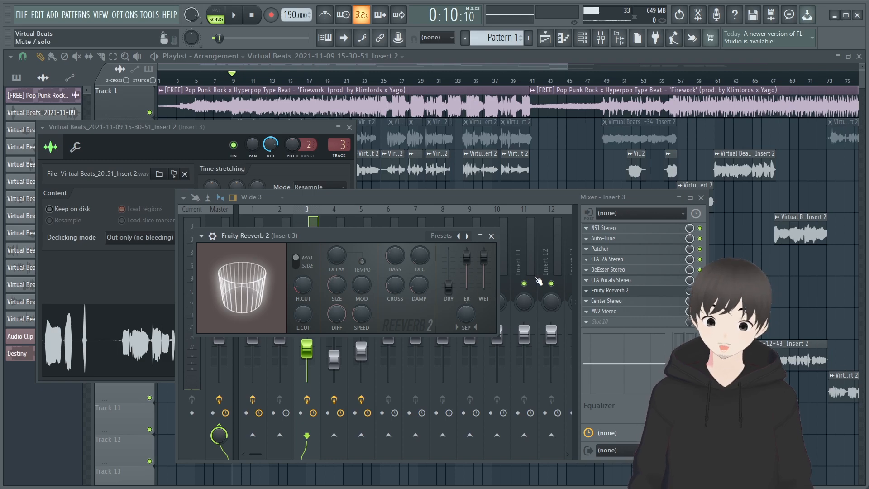
{"action": "key", "text": "Escape"}
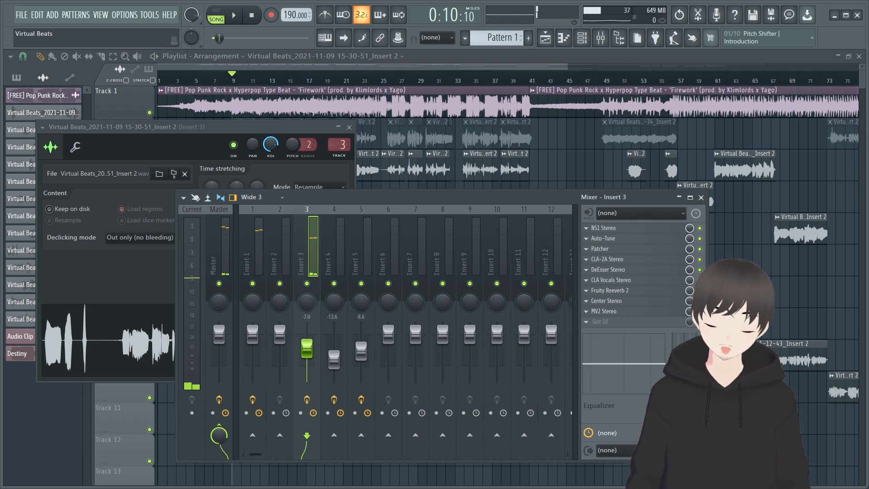
{"action": "key", "text": "ctrl+z"}
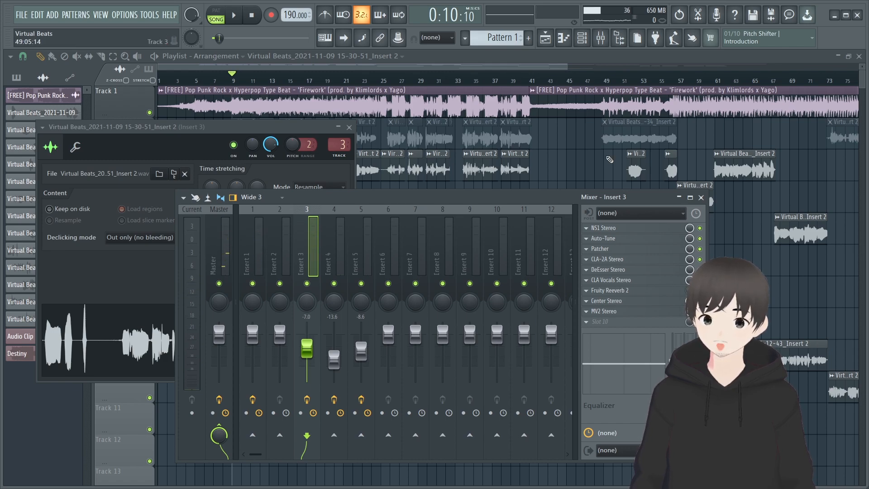
Move the mixer so its effect slots are unobstructed, and raise Insert 3's Fruity Reeverb 2 mix level from 0% to 21% while playing from bar 9
{"action": "left_click_drag", "start_coordinate": [555, 198], "coordinate": [484, 164]}
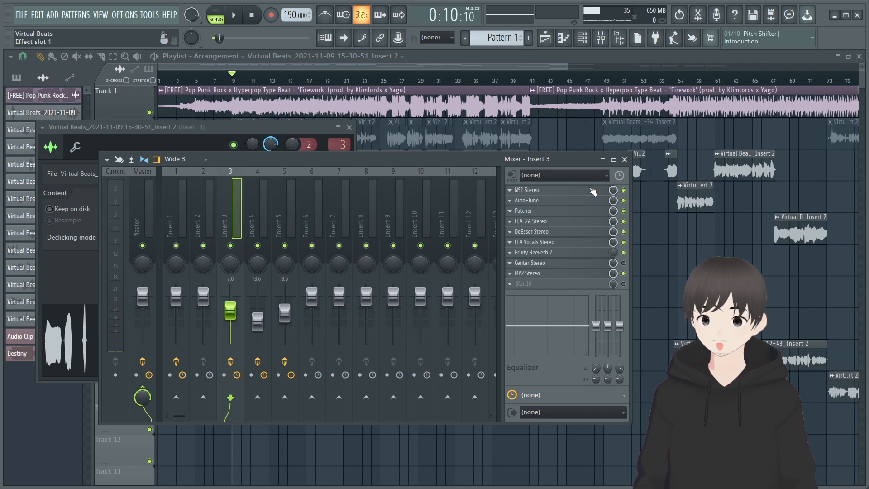
{"action": "left_click", "coordinate": [623, 262]}
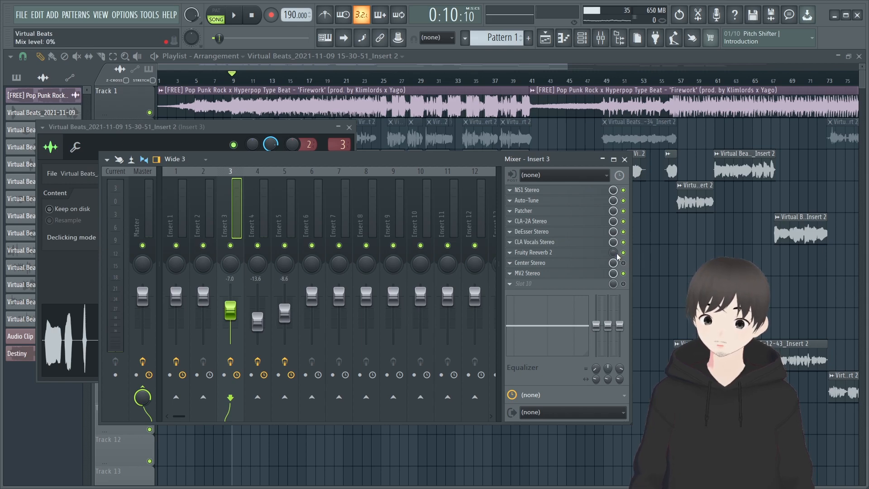
{"action": "left_click_drag", "start_coordinate": [613, 252], "coordinate": [613, 281]}
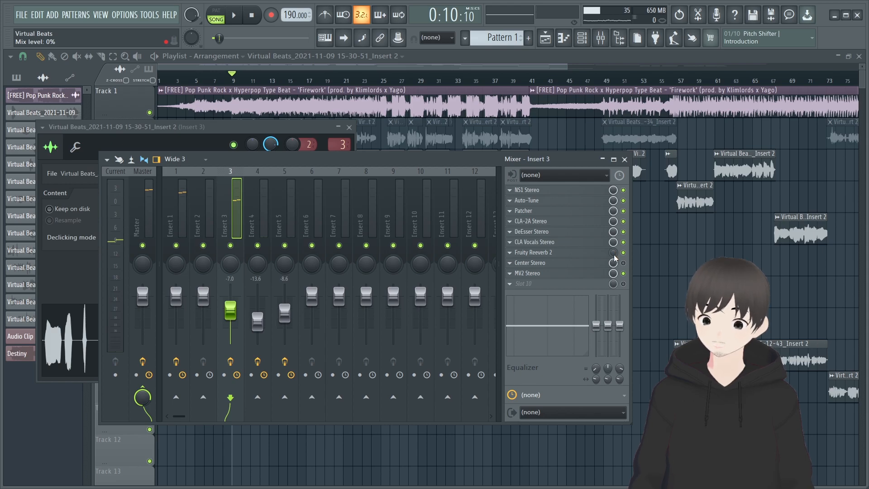
{"action": "key", "text": "space"}
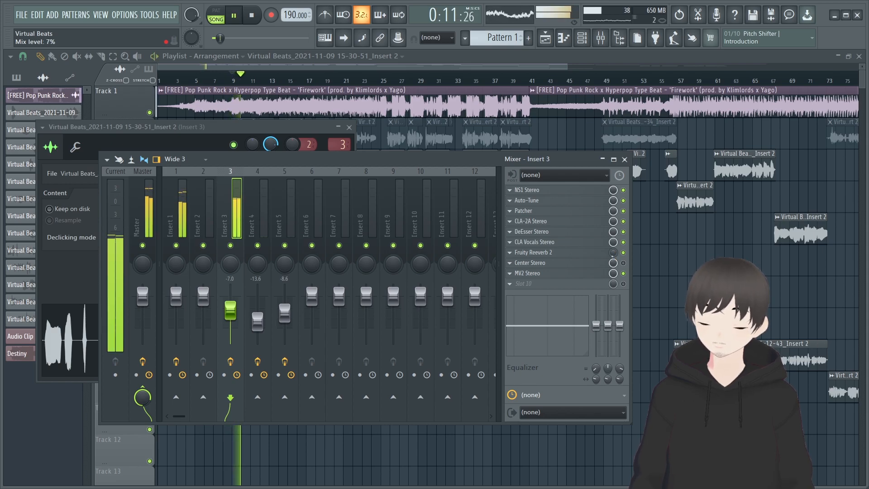
{"action": "left_click_drag", "start_coordinate": [613, 253], "coordinate": [614, 248]}
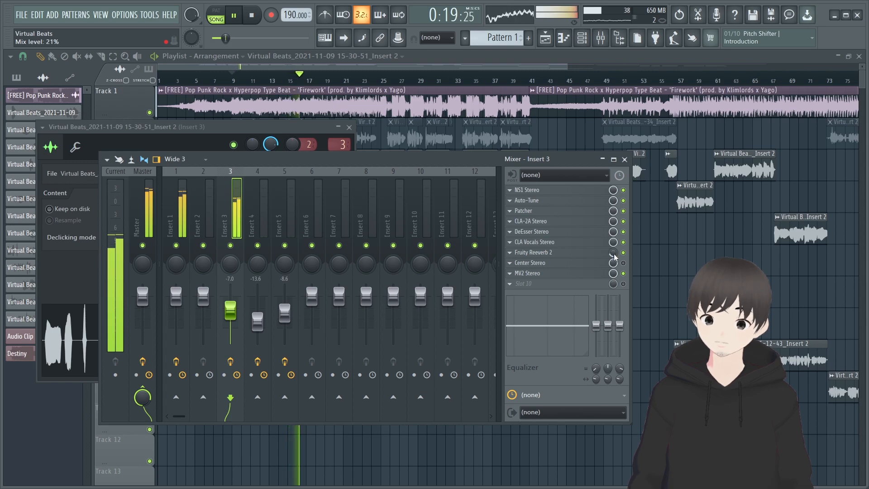
{"action": "key", "text": "space"}
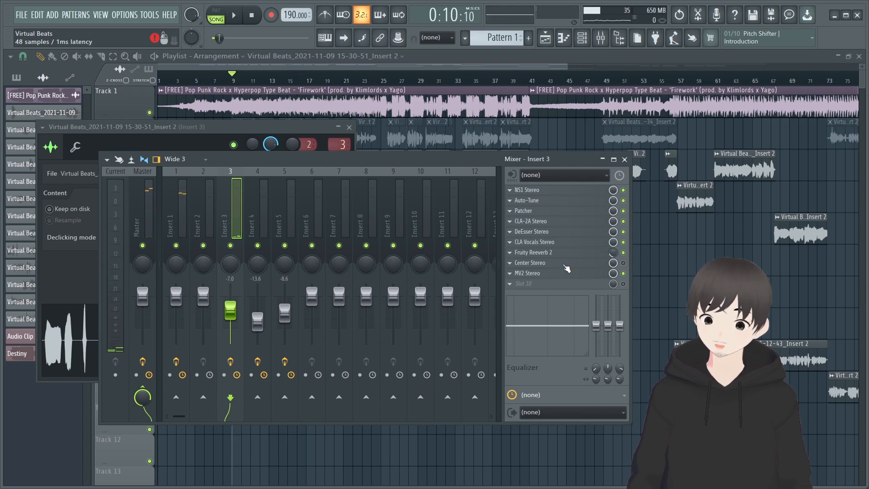
Open the Center and MV2 plugins on Insert 3, enable the Center slot, and close both plugin windows
{"action": "left_click", "coordinate": [564, 265]}
{"action": "left_click", "coordinate": [565, 274]}
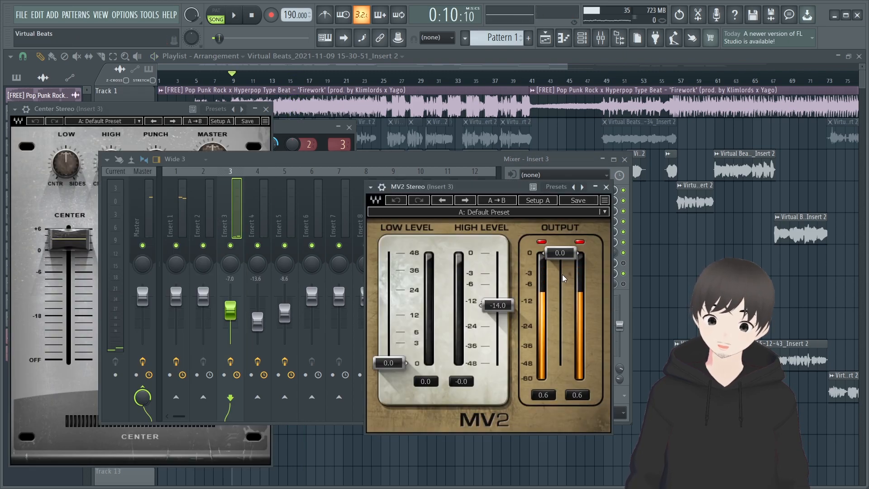
{"action": "left_click", "coordinate": [607, 187]}
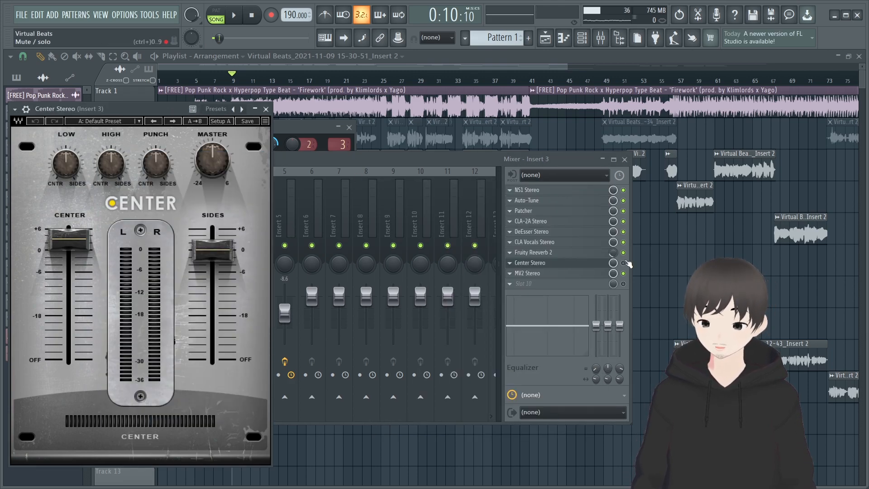
{"action": "left_click", "coordinate": [554, 263]}
{"action": "left_click", "coordinate": [554, 263]}
{"action": "left_click", "coordinate": [554, 262]}
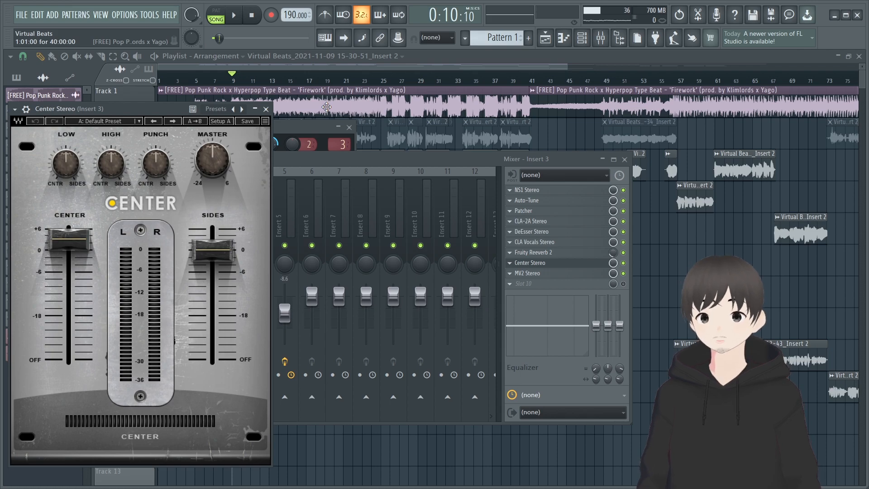
{"action": "left_click", "coordinate": [553, 264]}
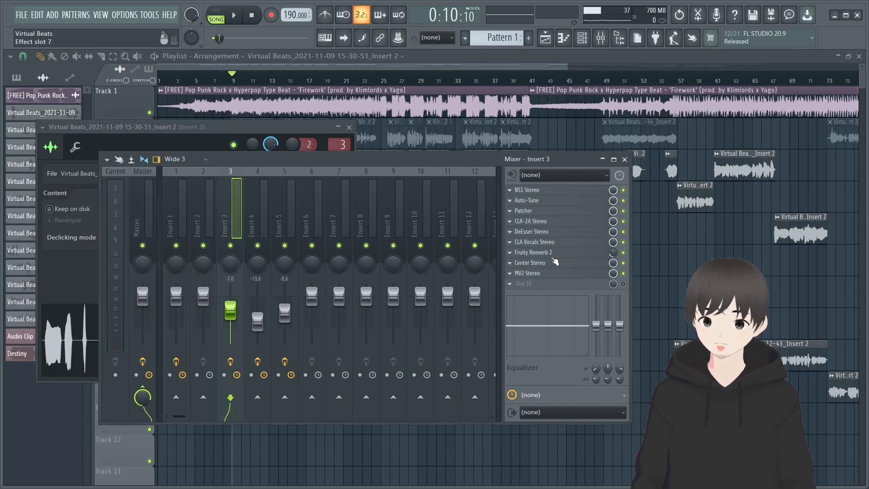
Reopen MV2 on Insert 3 to examine its level and output settings, and close the plugin
{"action": "left_click", "coordinate": [534, 273]}
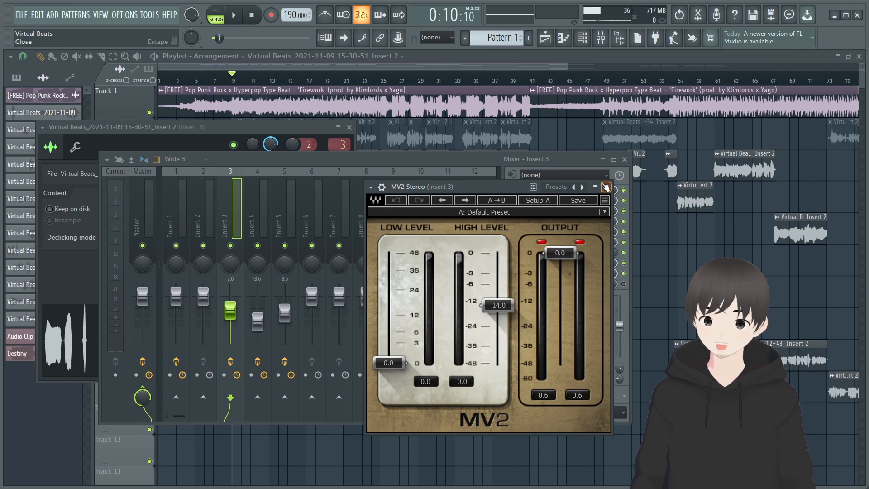
{"action": "left_click", "coordinate": [606, 187]}
{"action": "left_click", "coordinate": [540, 273]}
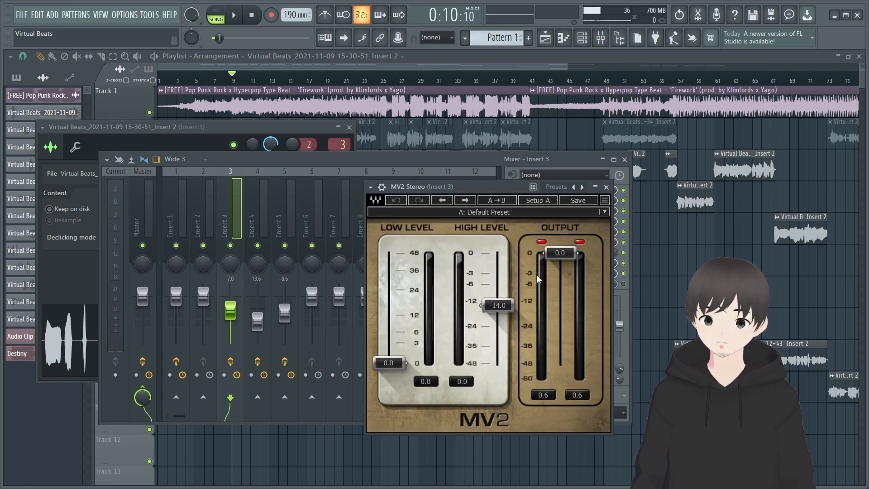
{"action": "left_click", "coordinate": [606, 187]}
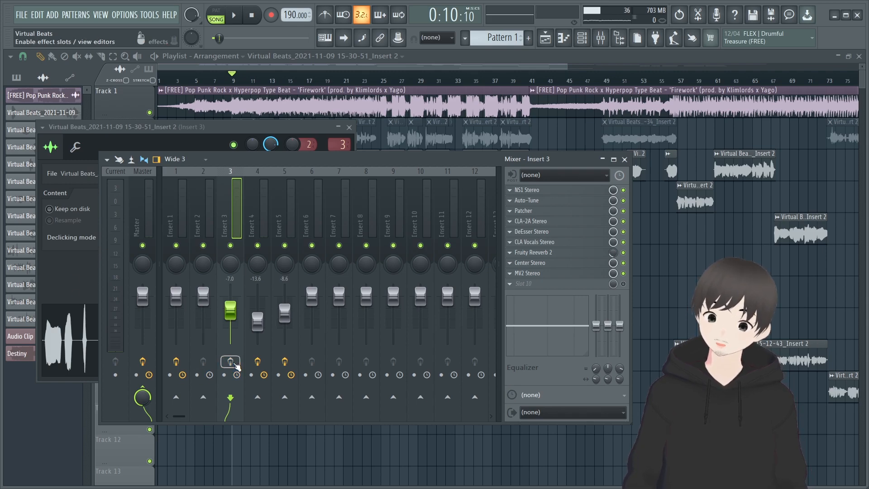
Compare the mix from bar 9 with Insert 3's effects bypassed and re-enabled, and close the vocal clip's channel window
{"action": "key", "text": "space"}
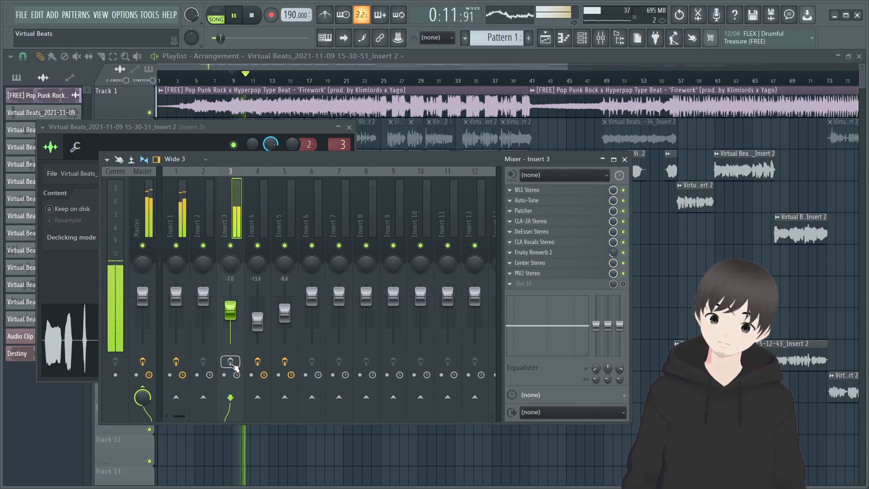
{"action": "key", "text": "space"}
{"action": "left_click", "coordinate": [230, 362]}
{"action": "key", "text": "space"}
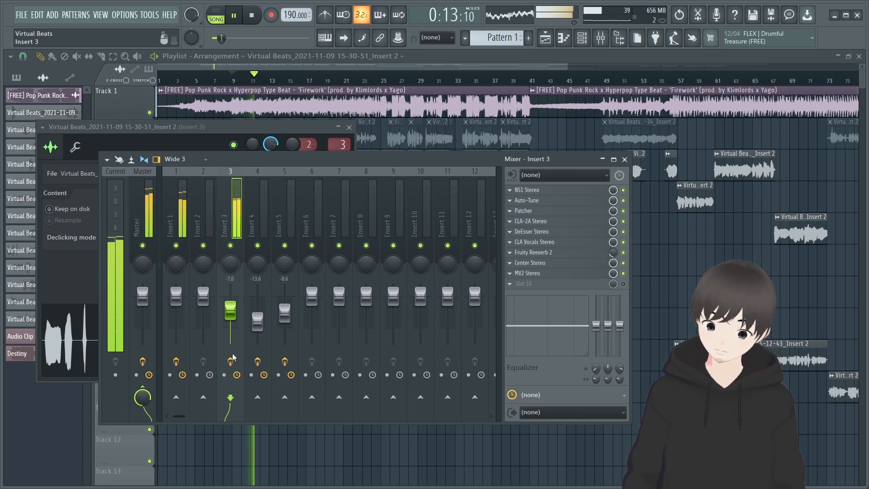
{"action": "key", "text": "space"}
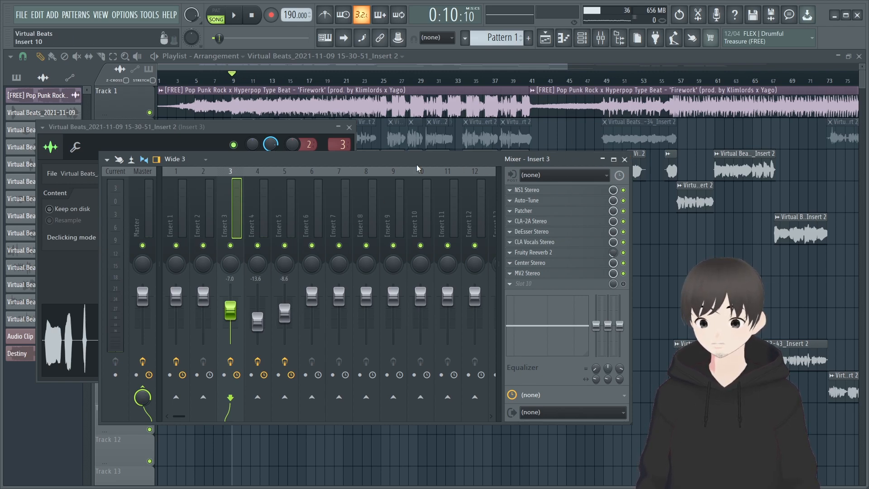
{"action": "left_click", "coordinate": [416, 98]}
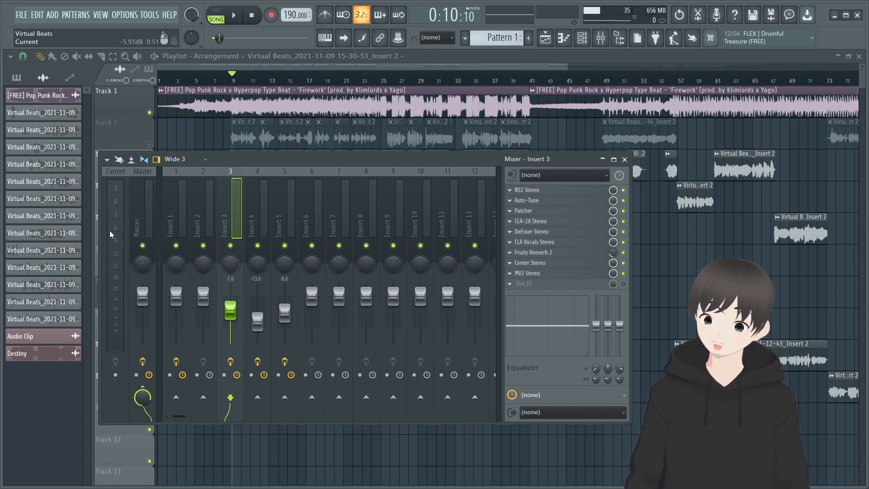
Copy Insert 3's fader value, and raise its volume to -3.0 dB while playing the mix from bar 9
{"action": "key", "text": "space"}
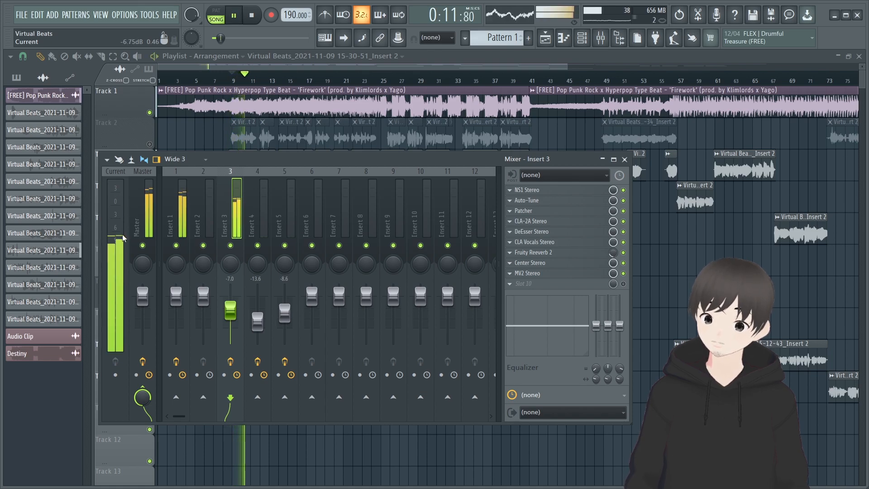
{"action": "key", "text": "space"}
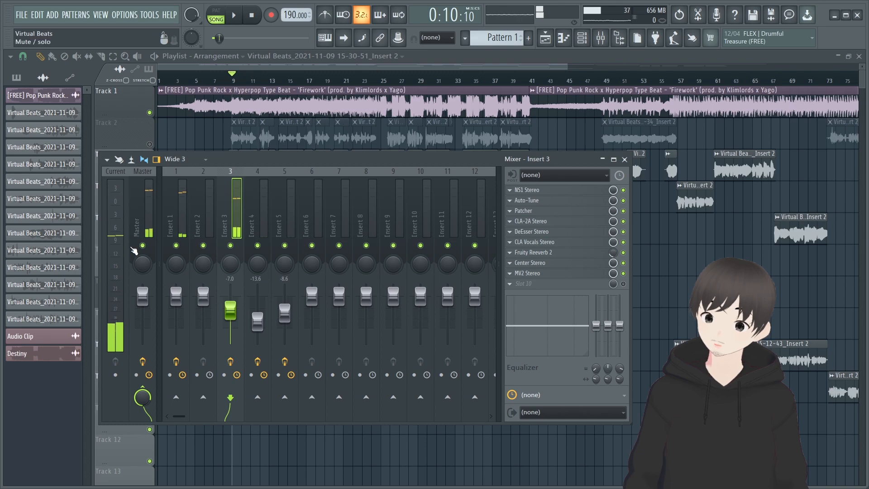
{"action": "right_click", "coordinate": [236, 311]}
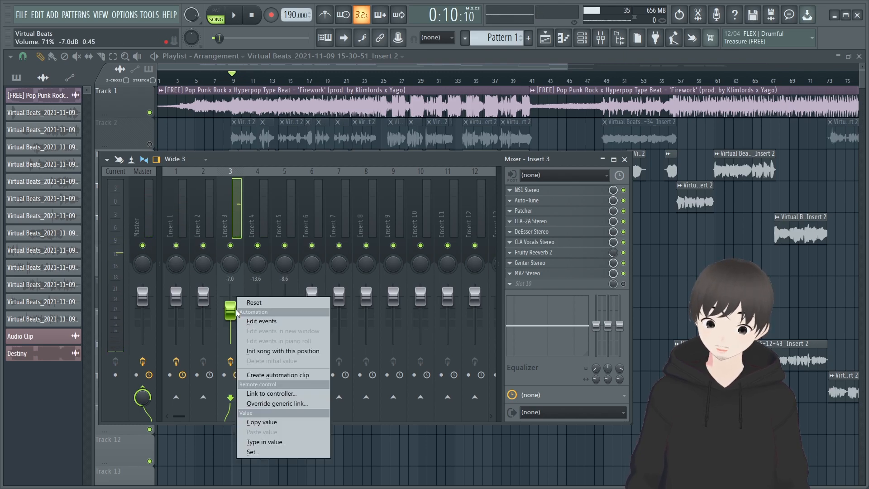
{"action": "left_click", "coordinate": [277, 422]}
{"action": "key", "text": "space"}
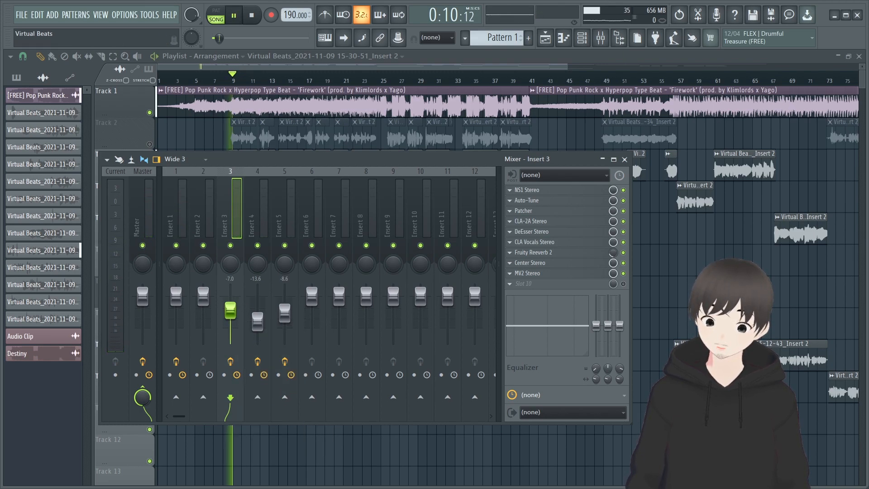
{"action": "scroll", "coordinate": [230, 307], "scroll_direction": "up", "scroll_amount": 4}
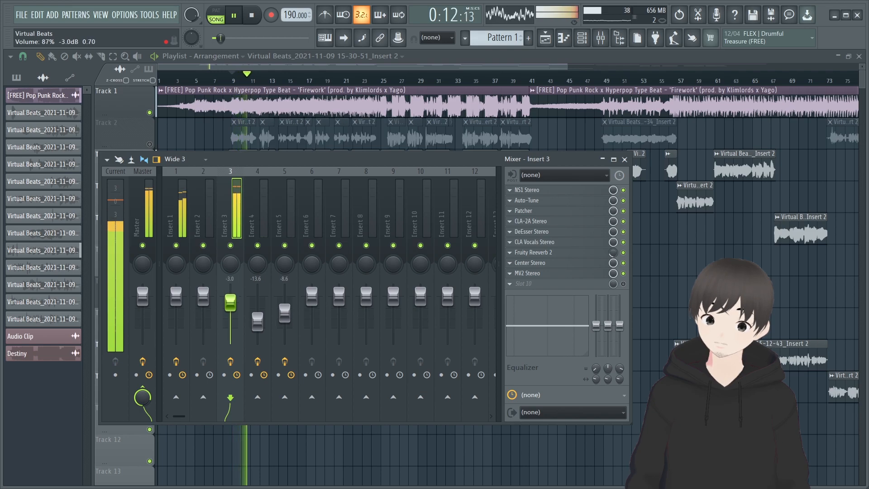
{"action": "key", "text": "space"}
Paste the copied volume value back onto Insert 3's fader and replay the mix from bar 9
{"action": "right_click", "coordinate": [235, 298]}
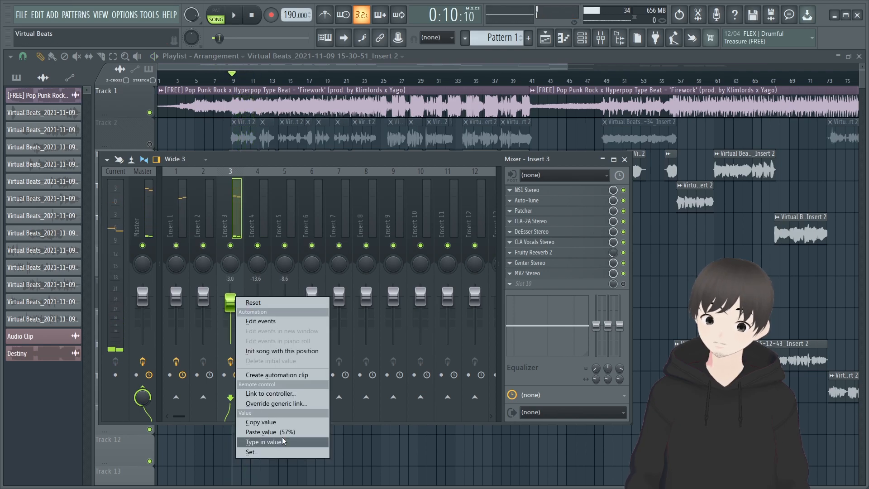
{"action": "left_click", "coordinate": [279, 433]}
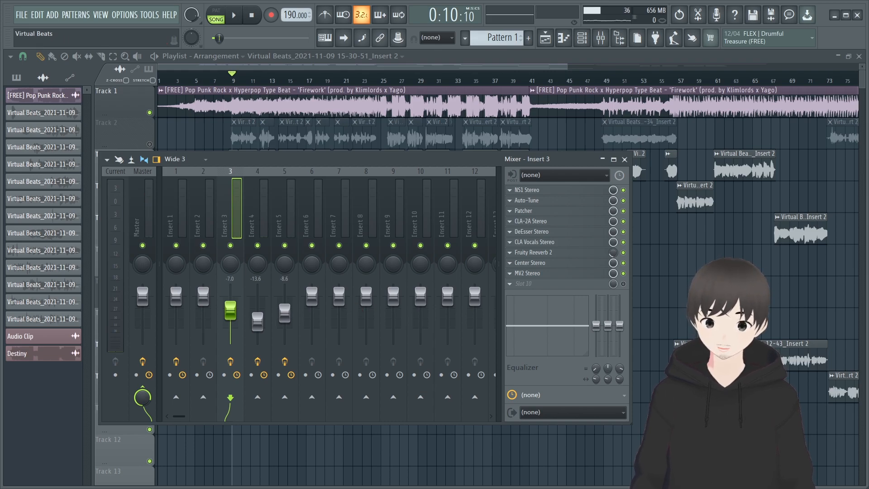
{"action": "key", "text": "space"}
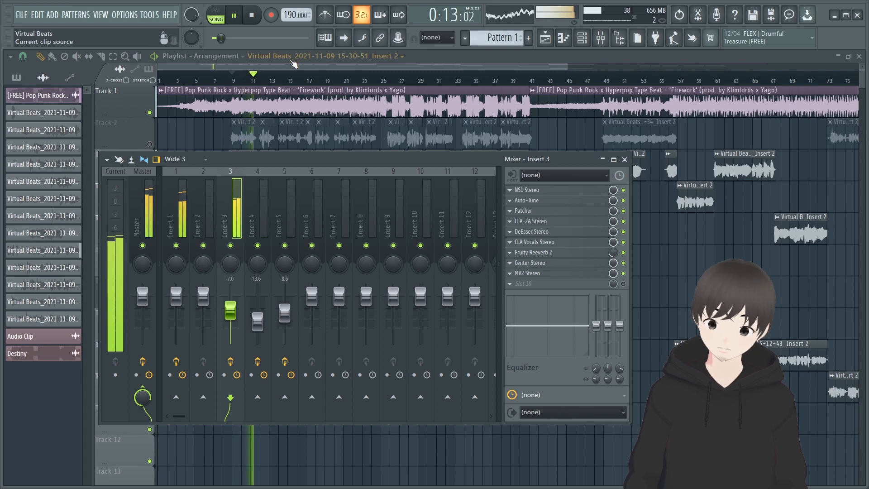
{"action": "key", "text": "space"}
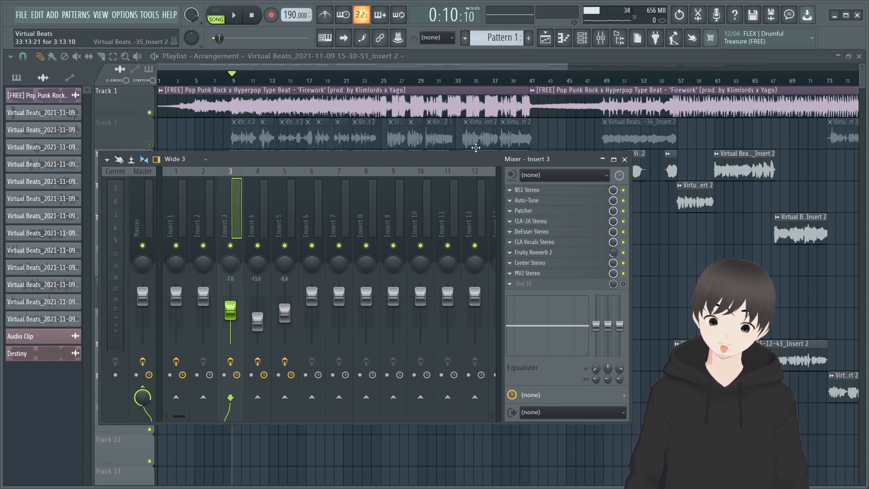
Close the mixer, and play from bar 9 with playlist Track 2 unmuted and Track 3 muted
{"action": "left_click", "coordinate": [624, 160]}
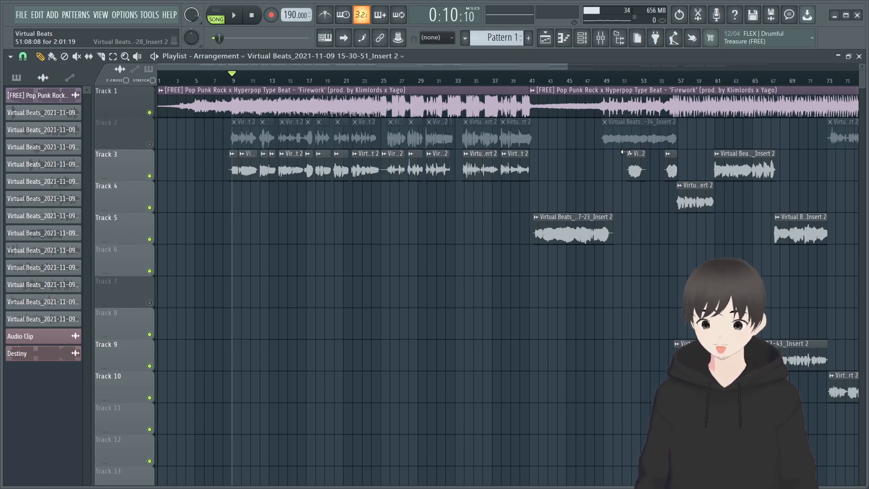
{"action": "left_click", "coordinate": [150, 144]}
{"action": "left_click", "coordinate": [150, 175]}
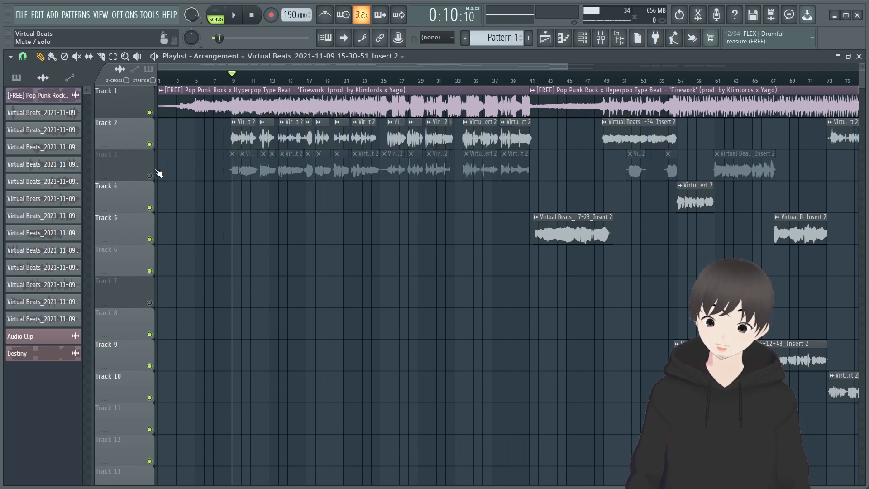
{"action": "key", "text": "space"}
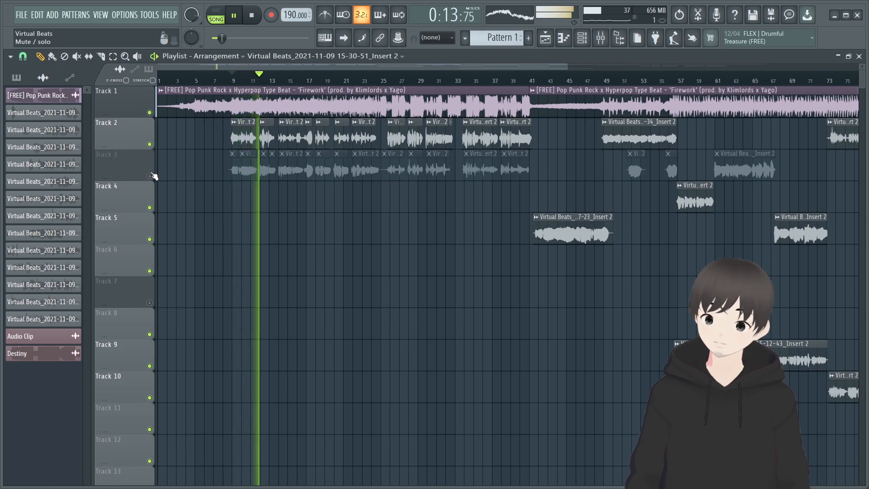
Solo Track 2 during playback, stop, and release the solo to unmute all playlist tracks
{"action": "right_click", "coordinate": [150, 144]}
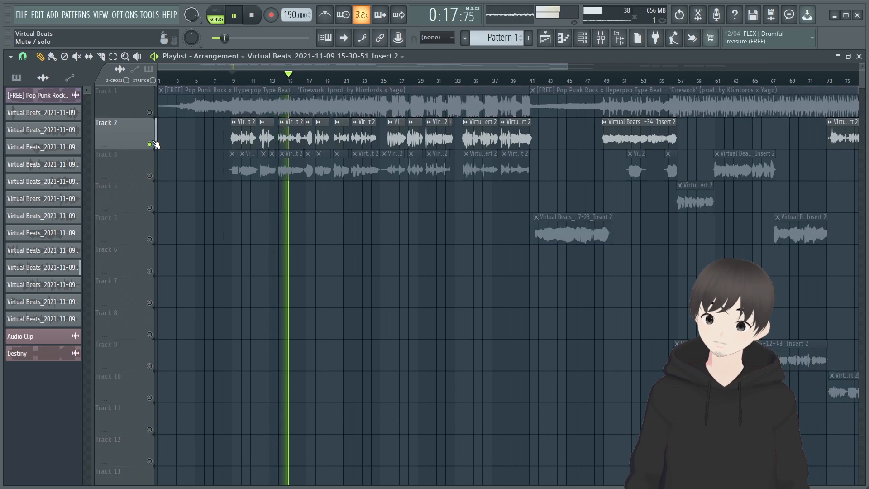
{"action": "key", "text": "space"}
{"action": "right_click", "coordinate": [150, 143]}
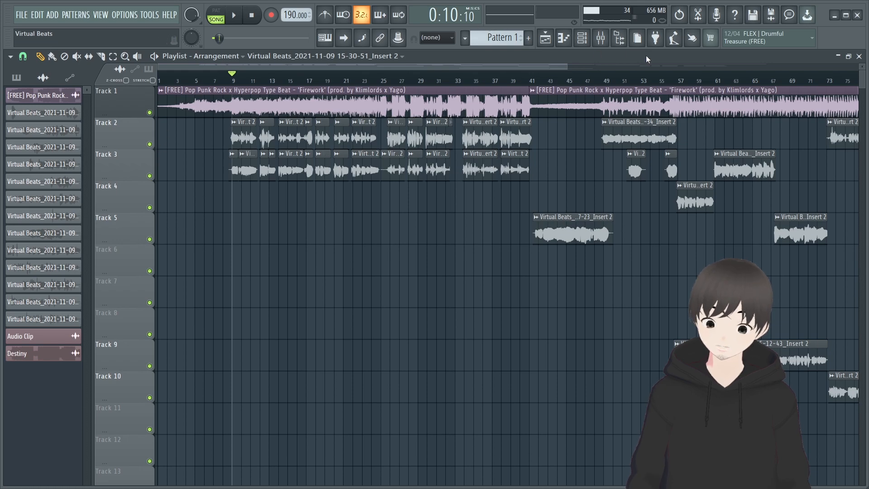
Compare the effect slots and equalizer settings of mixer Inserts 3 and 4, and close the mixer
{"action": "left_click", "coordinate": [601, 39]}
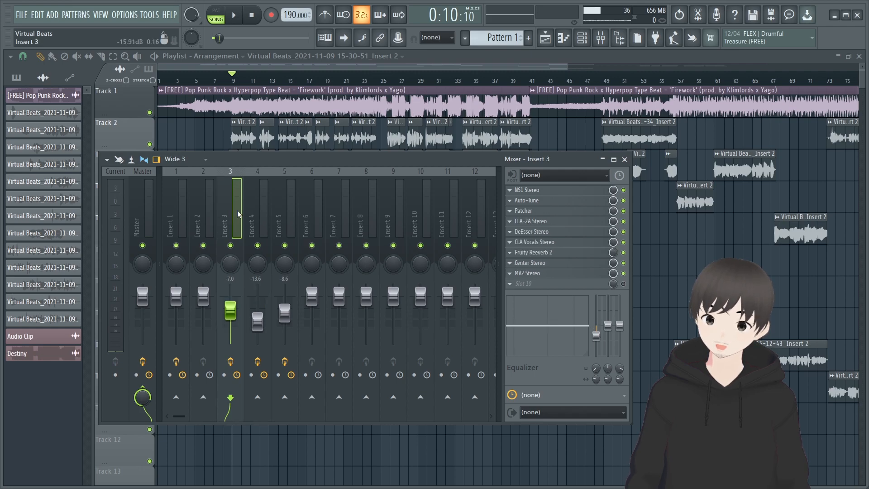
{"action": "left_click", "coordinate": [266, 210]}
{"action": "left_click", "coordinate": [228, 224]}
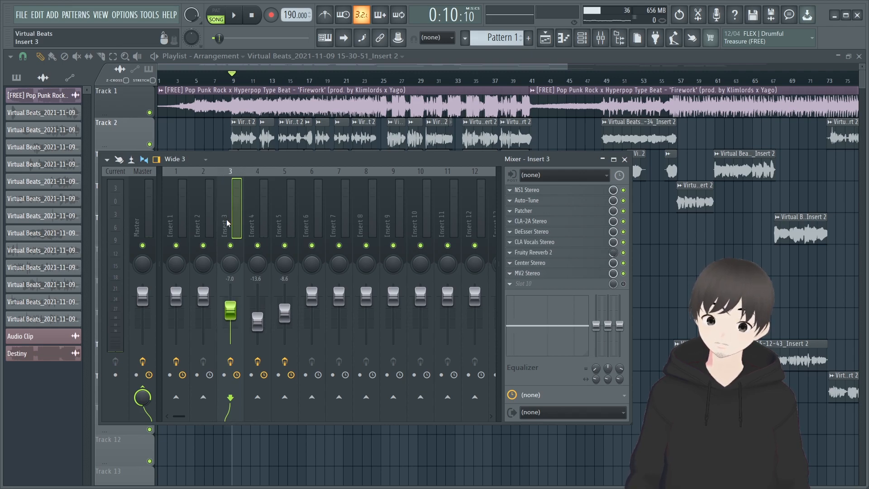
{"action": "left_click", "coordinate": [250, 196]}
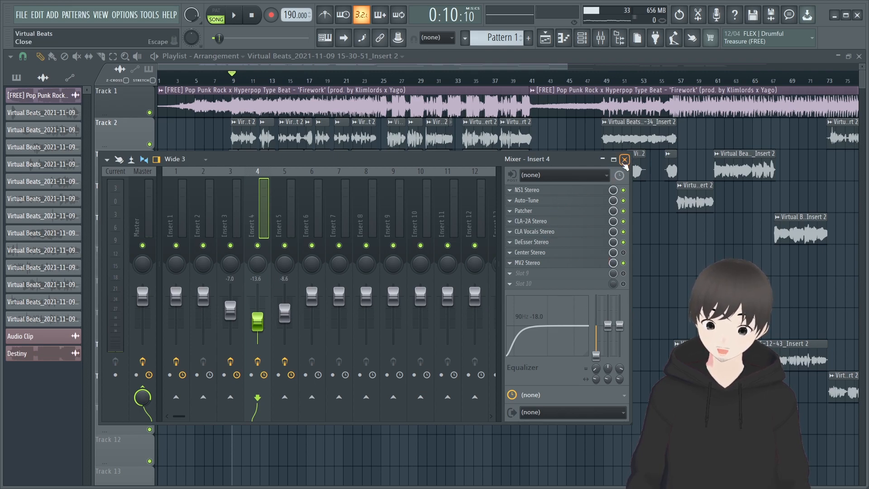
{"action": "left_click", "coordinate": [232, 218]}
{"action": "left_click", "coordinate": [258, 226]}
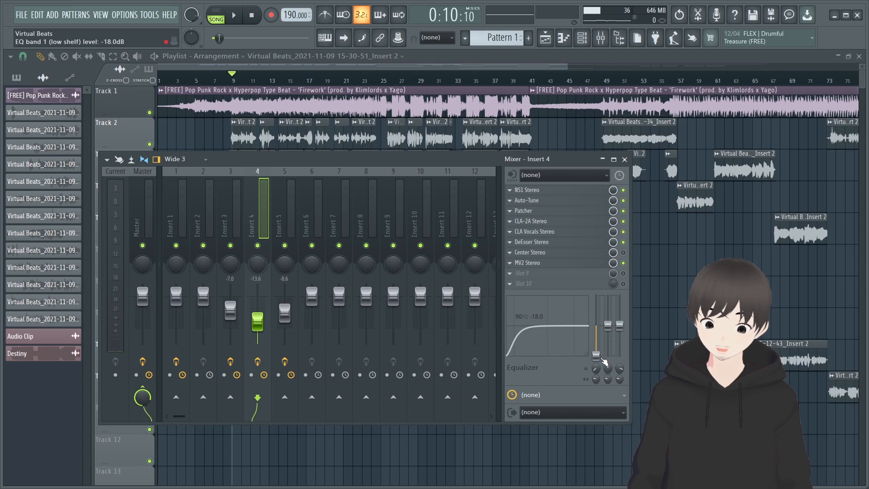
{"action": "left_click", "coordinate": [625, 160]}
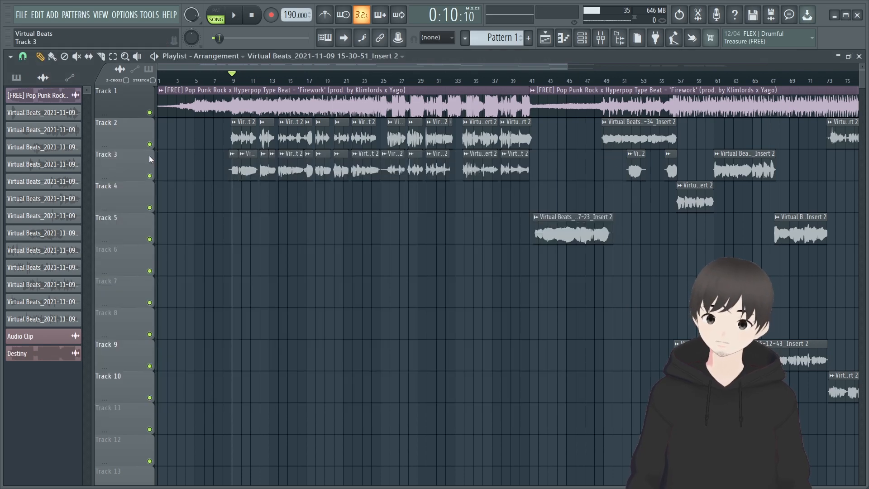
Reopen the mixer and listen to the layered vocals from bar 9 with Insert 1 muted for comparison
{"action": "left_click", "coordinate": [600, 38]}
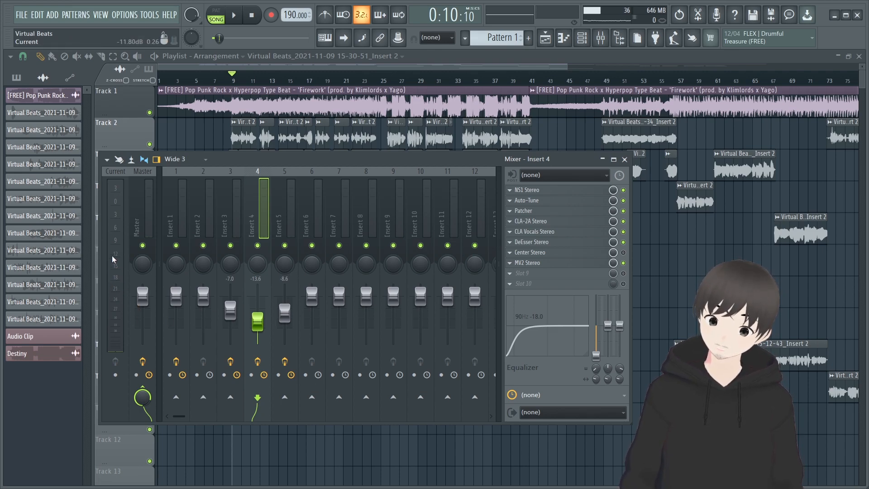
{"action": "key", "text": "space"}
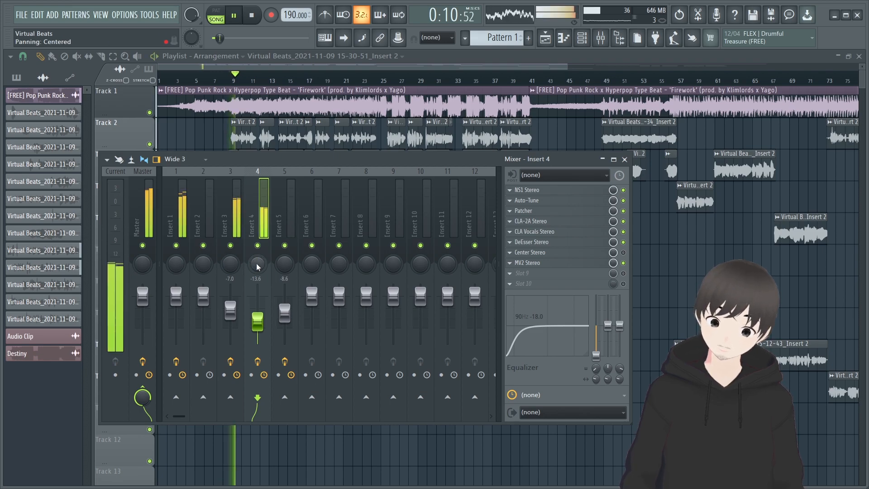
{"action": "left_click", "coordinate": [176, 245]}
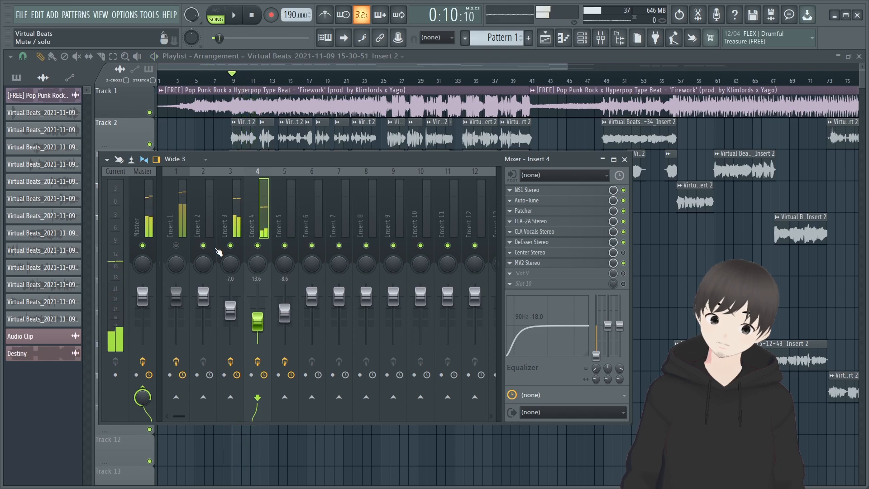
{"action": "key", "text": "space"}
Move the playhead to bar 41, close the mixer, and check the first Track 5 vocal clip's channel settings
{"action": "left_click", "coordinate": [529, 80]}
{"action": "key", "text": "F9"}
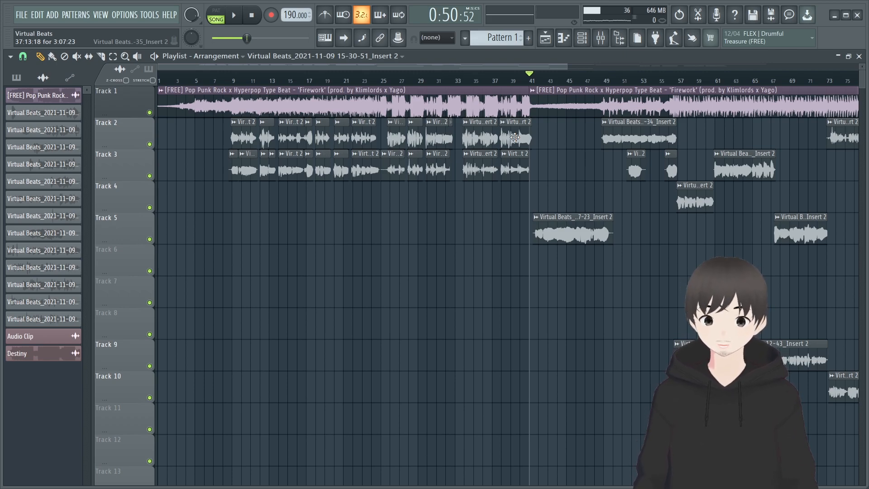
{"action": "double_click", "coordinate": [538, 232]}
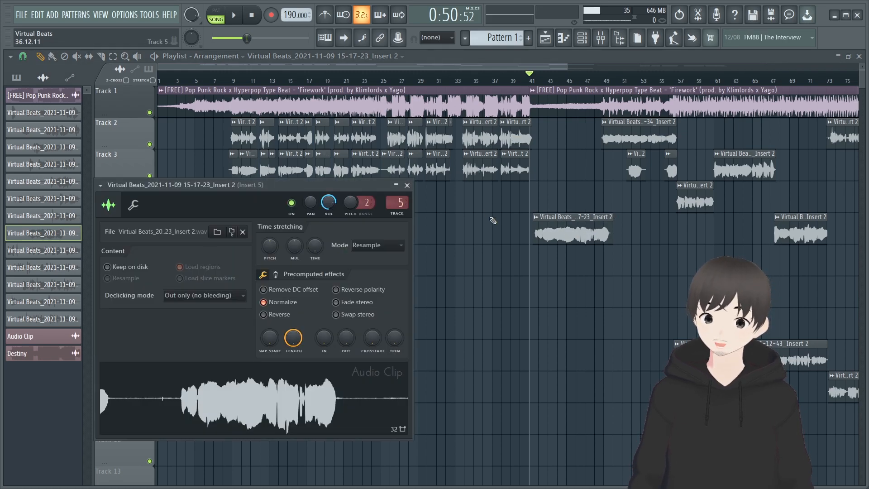
{"action": "left_click", "coordinate": [407, 185]}
Play the section leading into bar 41 with Track 5 muted, then unmute it and return the playhead to bar 41
{"action": "left_click", "coordinate": [150, 239]}
{"action": "left_click_drag", "start_coordinate": [520, 84], "coordinate": [516, 82]}
{"action": "key", "text": "space"}
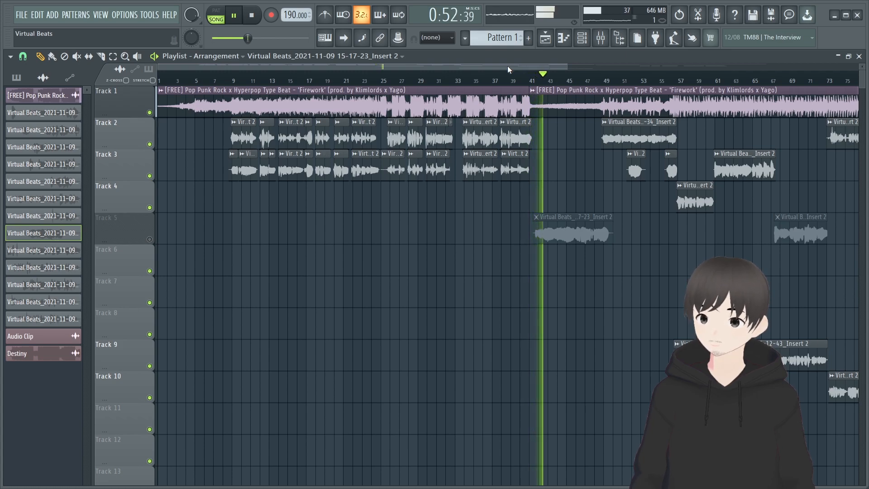
{"action": "key", "text": "space"}
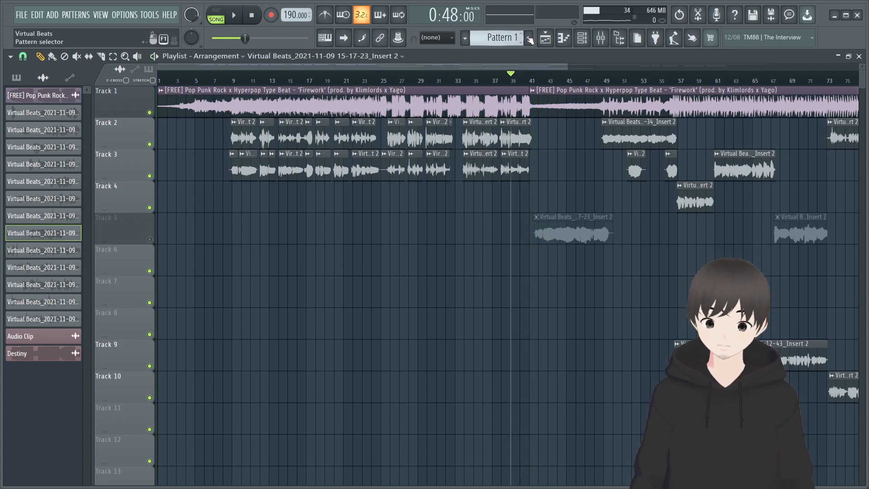
{"action": "left_click", "coordinate": [536, 83]}
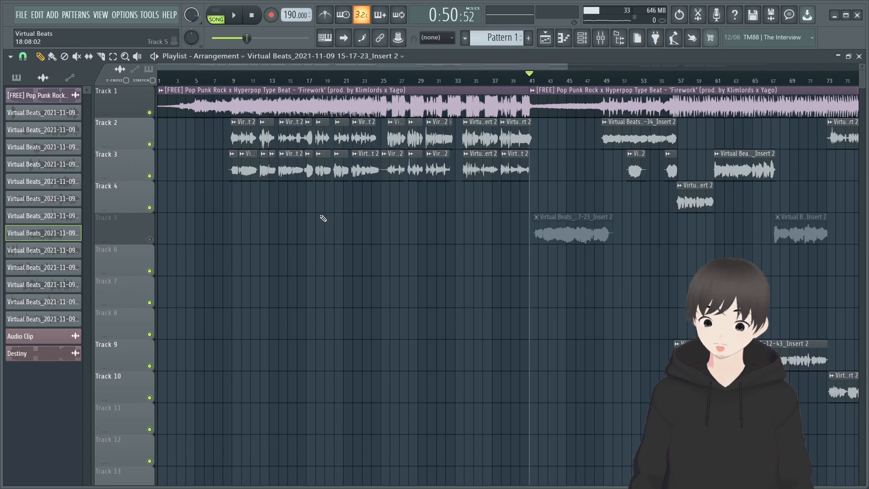
{"action": "left_click", "coordinate": [150, 239]}
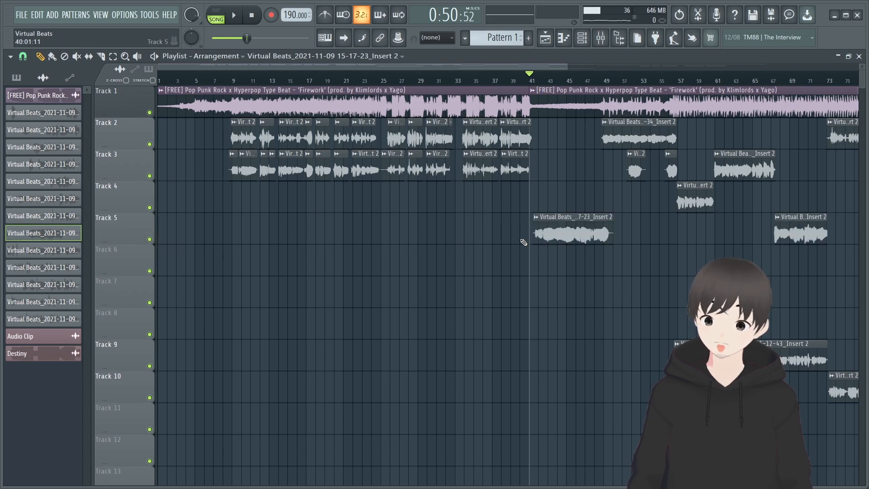
Open Fruity parametric EQ 2 on mixer Insert 5 to examine its curve and view its preset list
{"action": "key", "text": "F9"}
{"action": "left_click", "coordinate": [567, 231]}
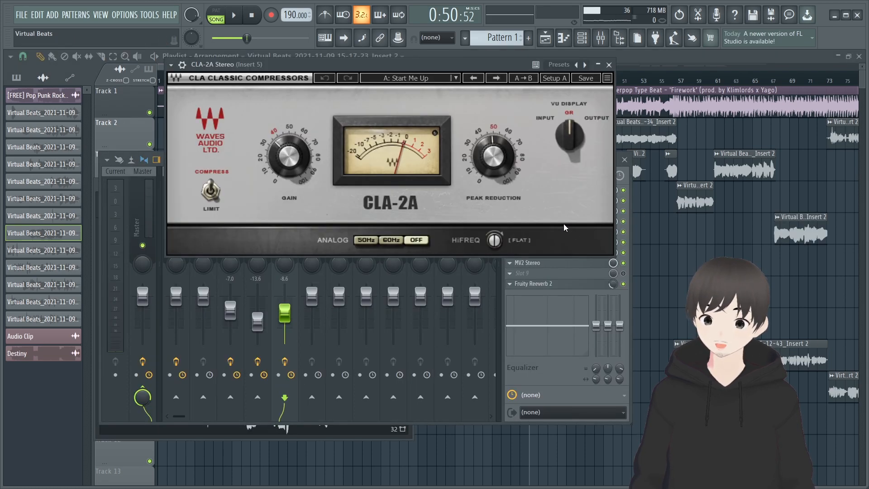
{"action": "left_click", "coordinate": [609, 65]}
{"action": "left_click", "coordinate": [526, 231]}
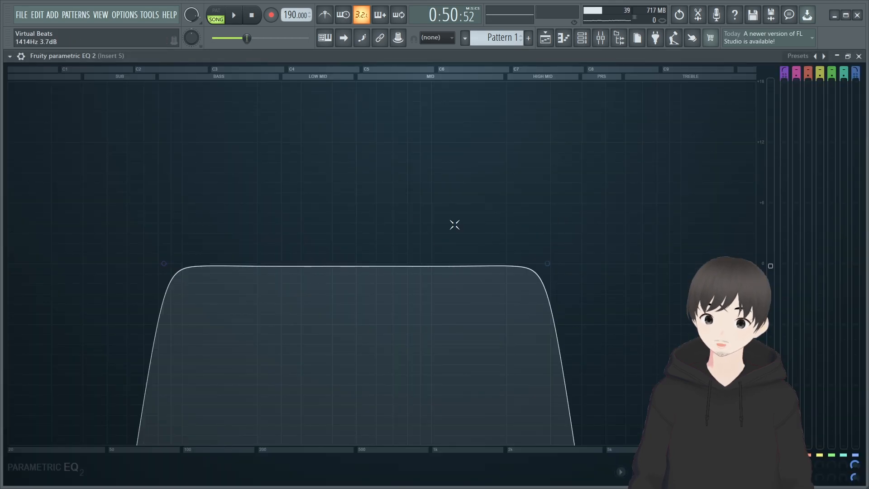
{"action": "left_click", "coordinate": [797, 56]}
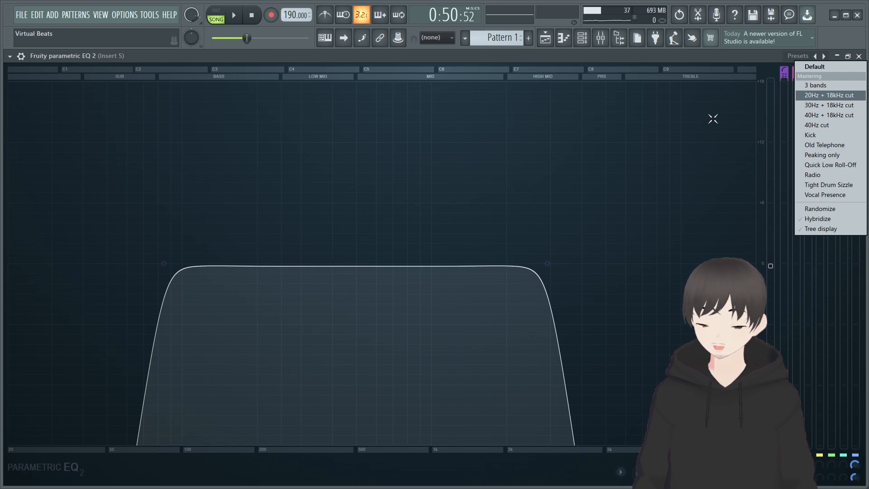
{"action": "left_click", "coordinate": [475, 55]}
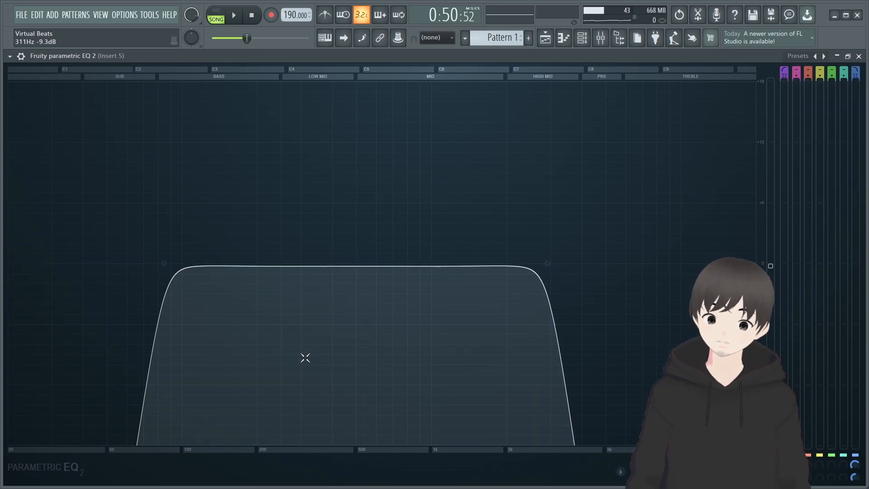
Play the mix from bar 41, and close the EQ, mixer and clip channel windows to watch the playlist
{"action": "key", "text": "space"}
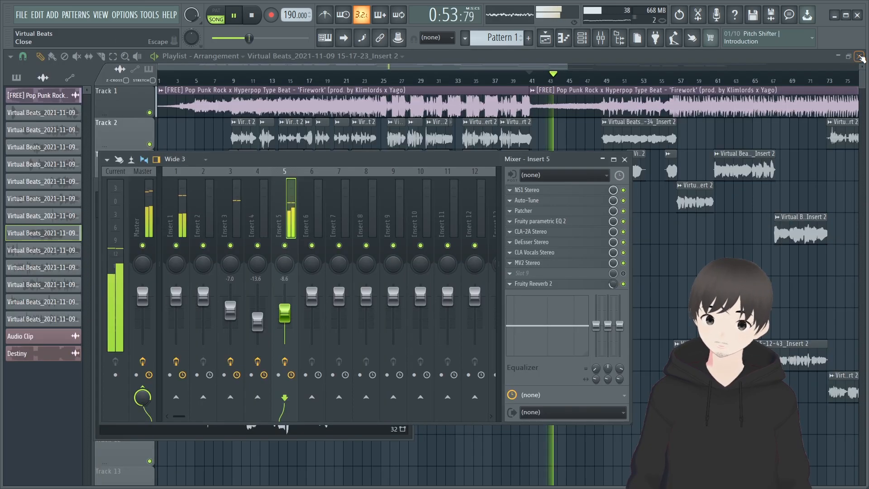
{"action": "left_click", "coordinate": [837, 55]}
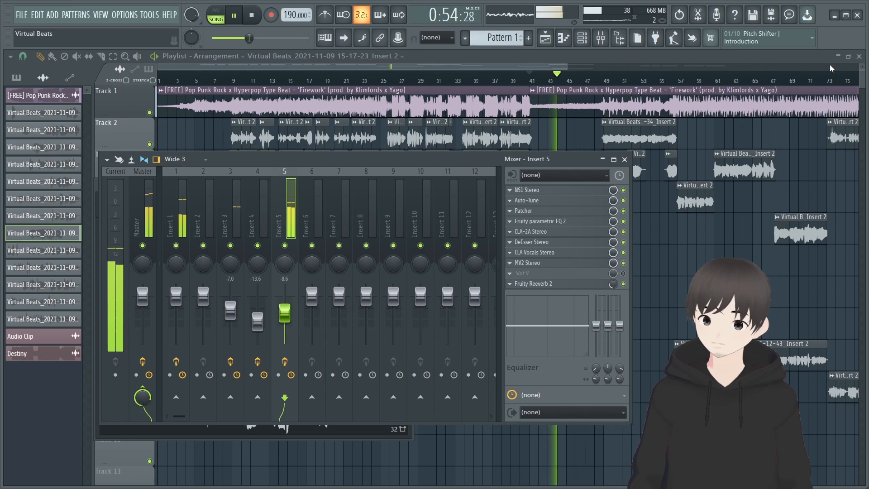
{"action": "left_click", "coordinate": [624, 160]}
{"action": "left_click", "coordinate": [409, 185]}
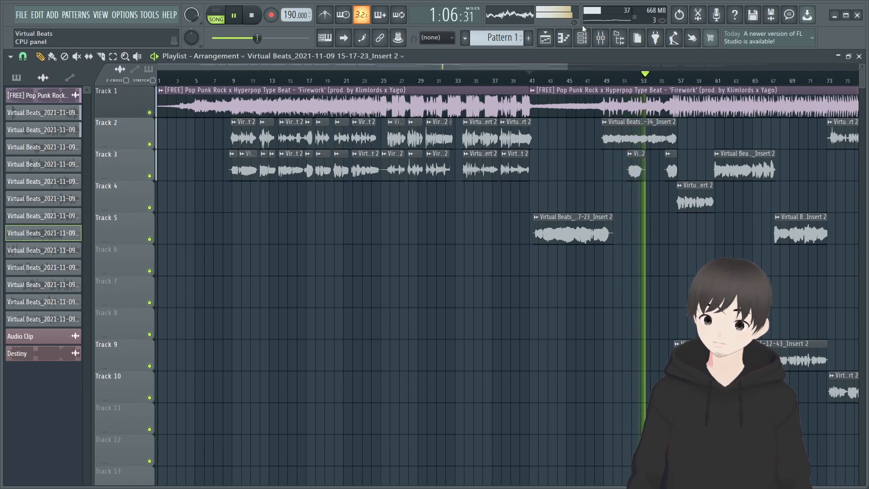
Check the channel settings of the short Track 3 vocal clip near bar 51, close them and stop playback
{"action": "double_click", "coordinate": [586, 231]}
{"action": "left_click_drag", "start_coordinate": [403, 184], "coordinate": [316, 97]}
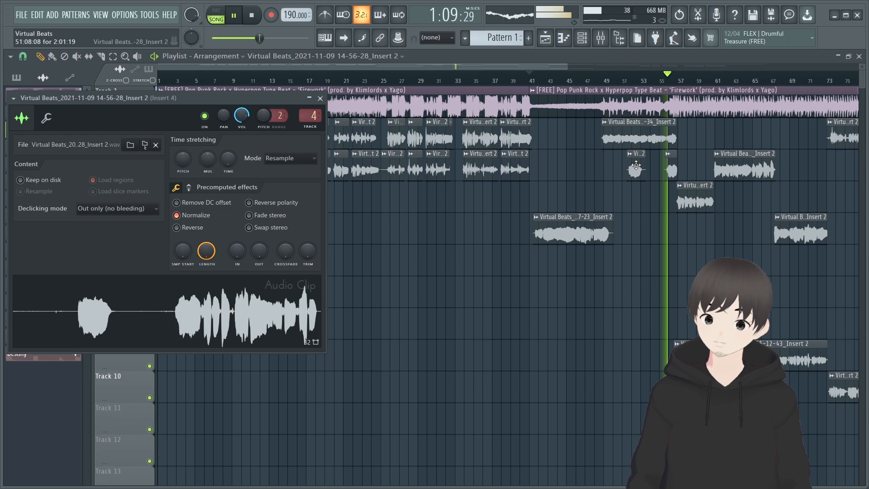
{"action": "left_click", "coordinate": [320, 98]}
{"action": "key", "text": "space"}
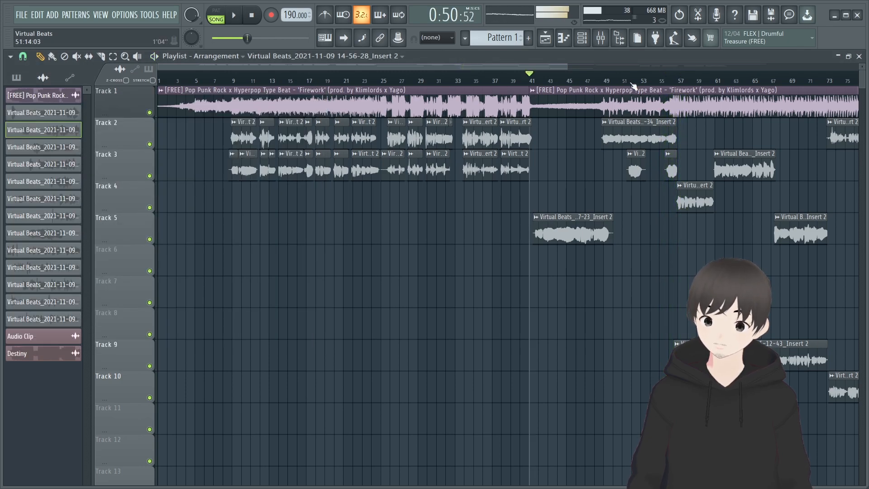
Solo Track 3 and play it from just before bar 51, re-enabling Track 1 to hear the vocal with the beat
{"action": "left_click", "coordinate": [624, 82]}
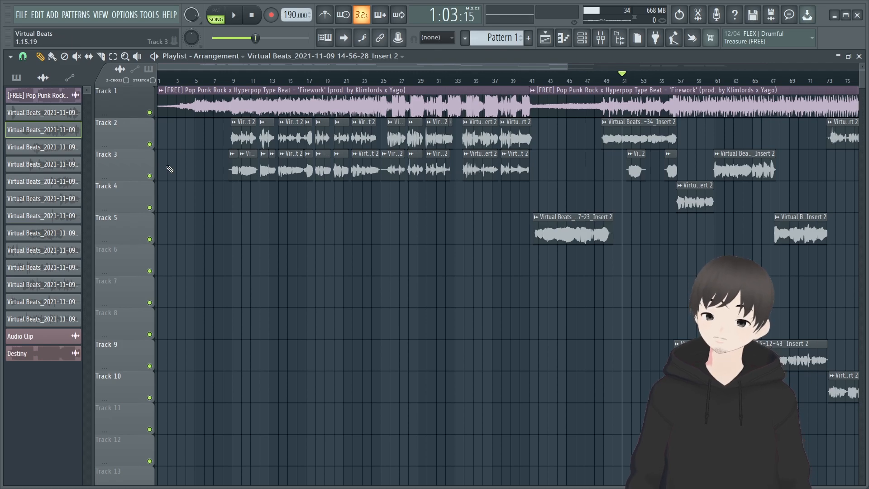
{"action": "left_click", "coordinate": [150, 176], "text": "ctrl"}
{"action": "key", "text": "space"}
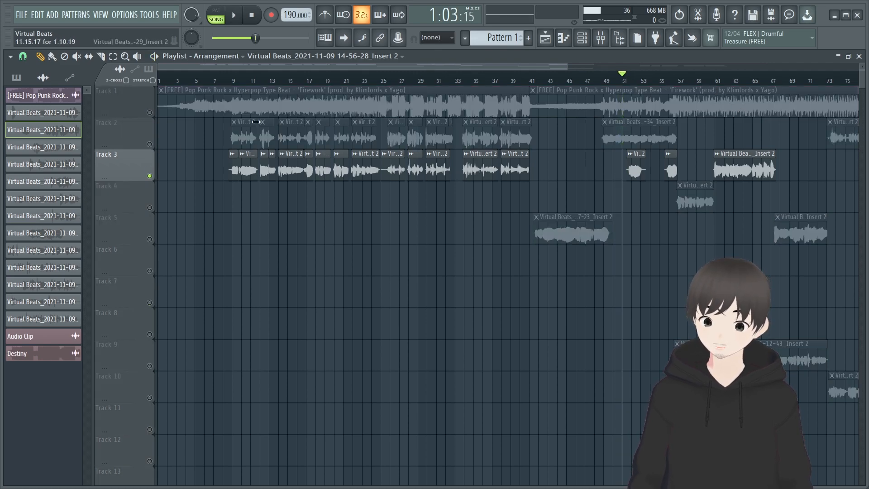
{"action": "left_click", "coordinate": [149, 113]}
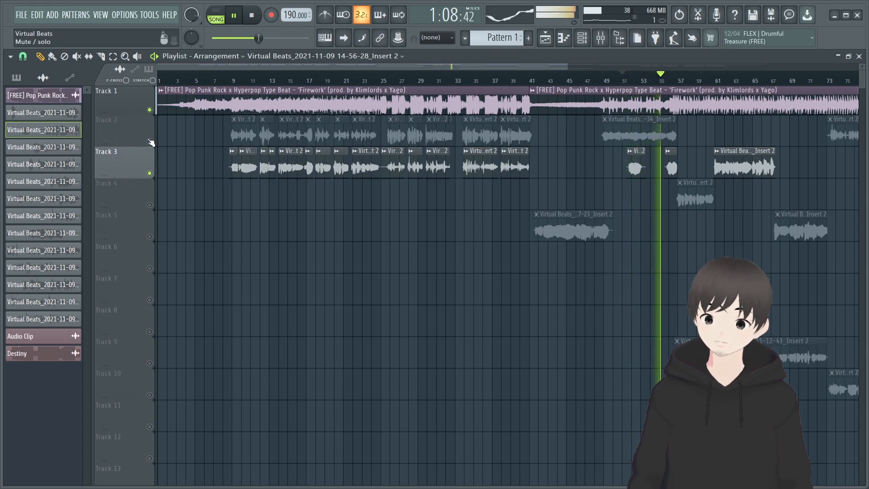
Re-enable the remaining muted playlist tracks, including Tracks 2, 9 and 10, so that every track is active
{"action": "left_click", "coordinate": [150, 364]}
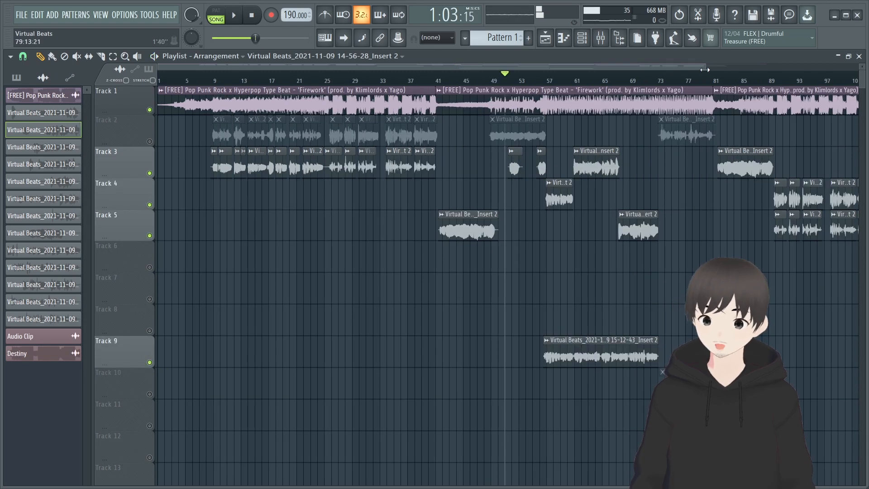
{"action": "left_click_drag", "start_coordinate": [704, 70], "coordinate": [855, 70]}
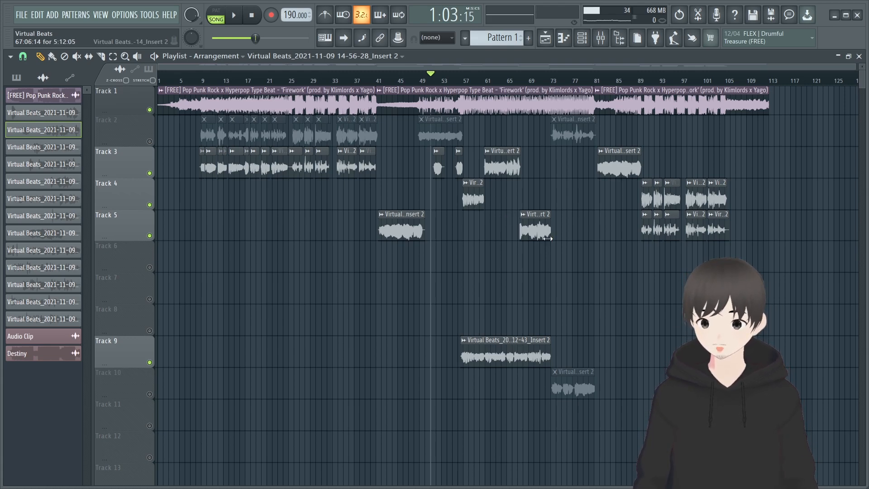
{"action": "right_click", "coordinate": [149, 141]}
{"action": "right_click", "coordinate": [149, 142]}
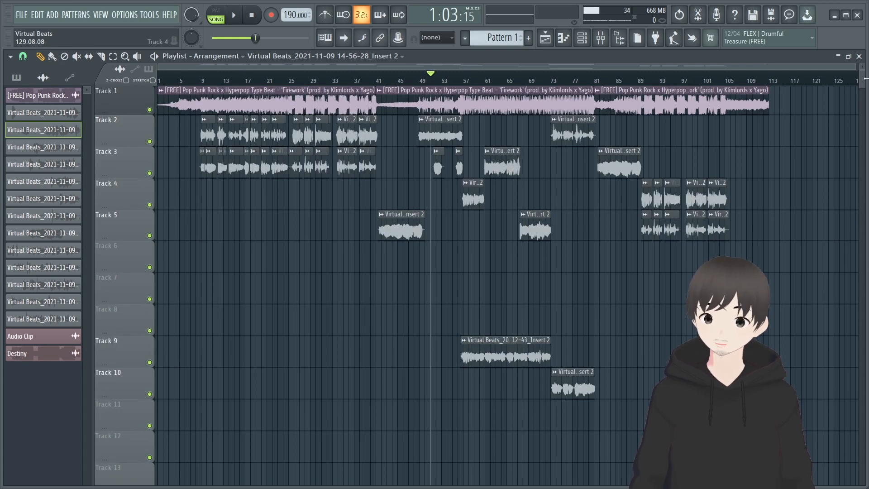
{"action": "left_click_drag", "start_coordinate": [855, 65], "coordinate": [866, 45]}
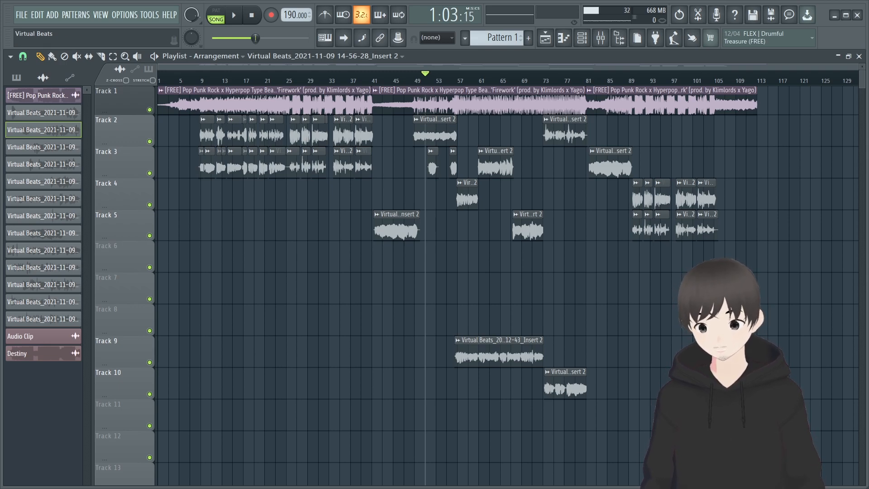
Mute Track 2, play the song briefly from bar 9, and stop with the playhead back at the start
{"action": "left_click", "coordinate": [201, 81]}
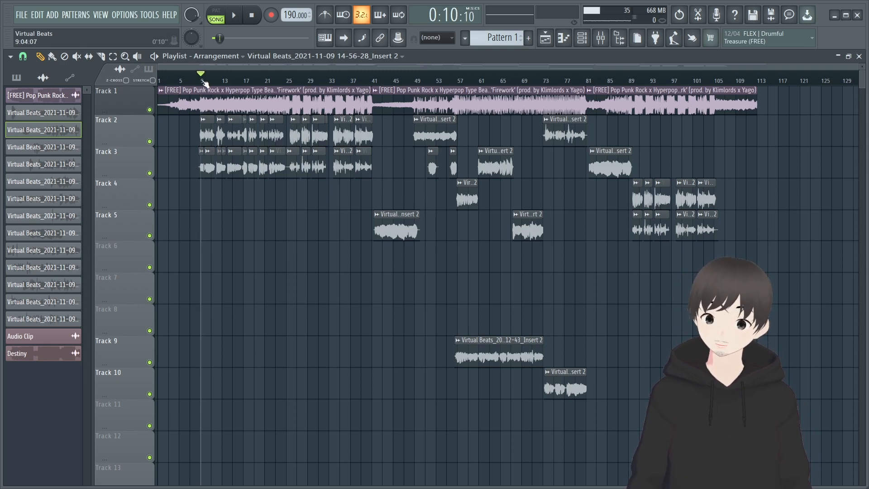
{"action": "left_click", "coordinate": [149, 141]}
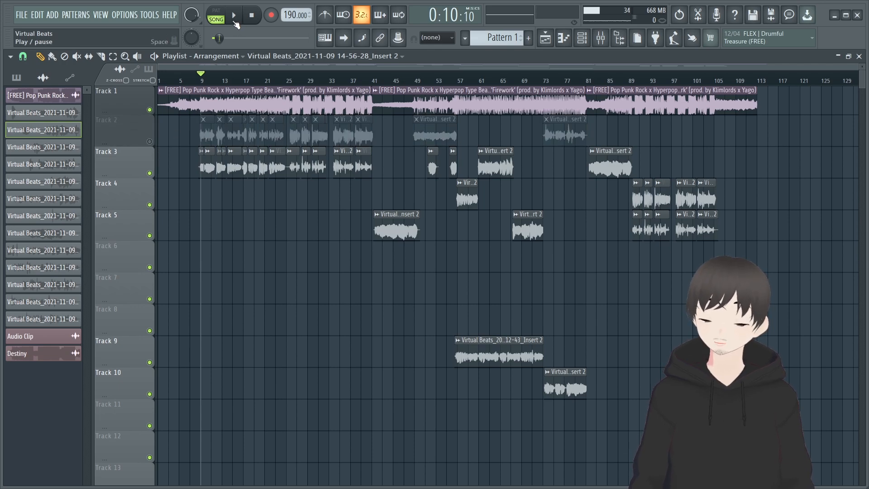
{"action": "left_click", "coordinate": [234, 19]}
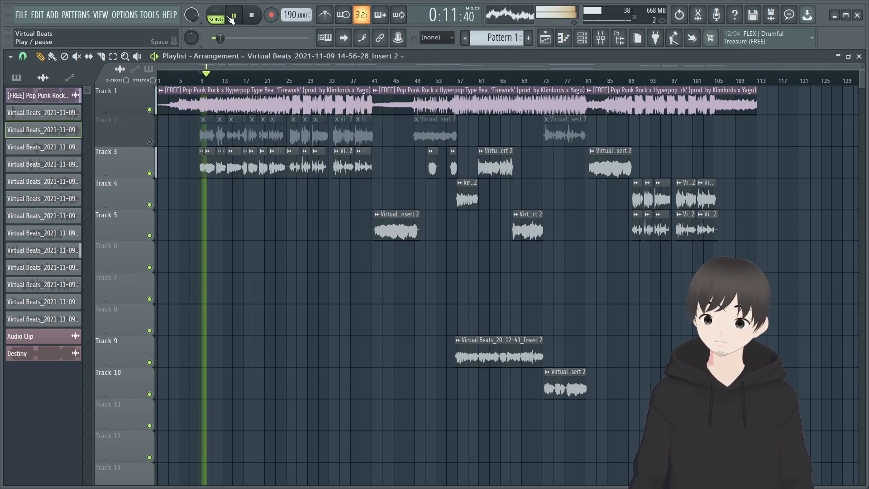
{"action": "left_click", "coordinate": [251, 16]}
{"action": "left_click", "coordinate": [251, 15]}
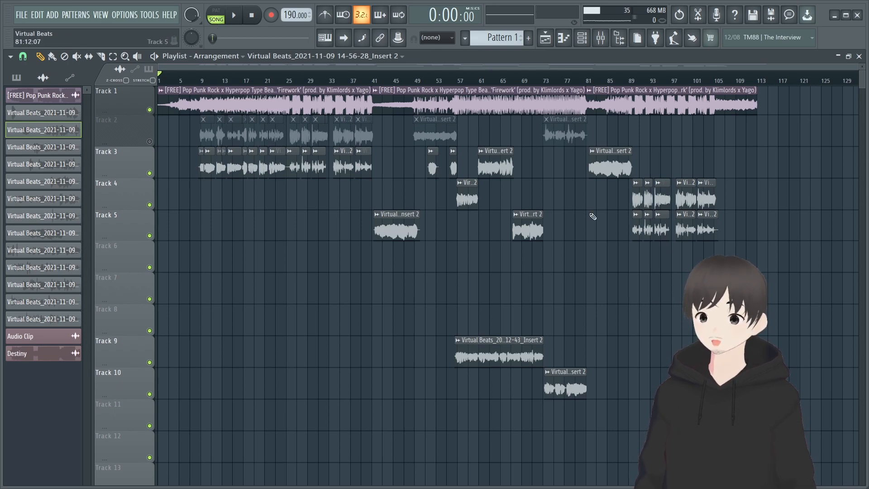
Open the mixer and move its window clear of the playlist's track headers
{"action": "left_click", "coordinate": [601, 38]}
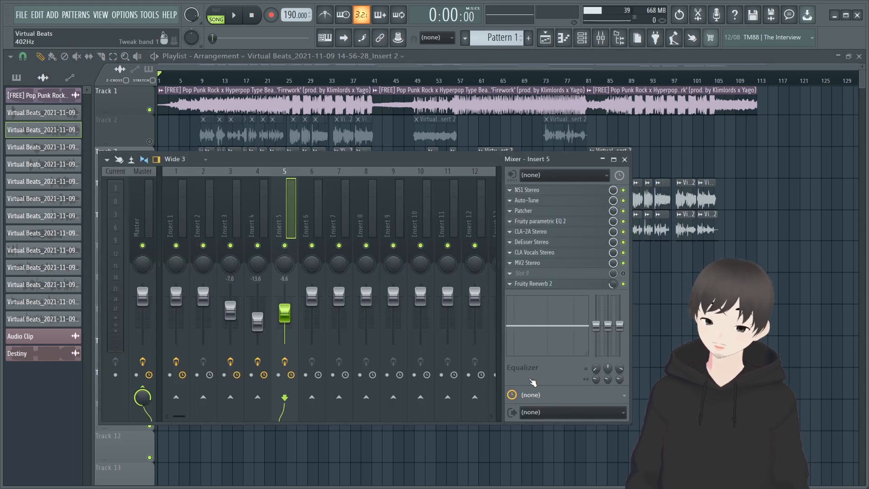
{"action": "left_click_drag", "start_coordinate": [421, 156], "coordinate": [494, 144]}
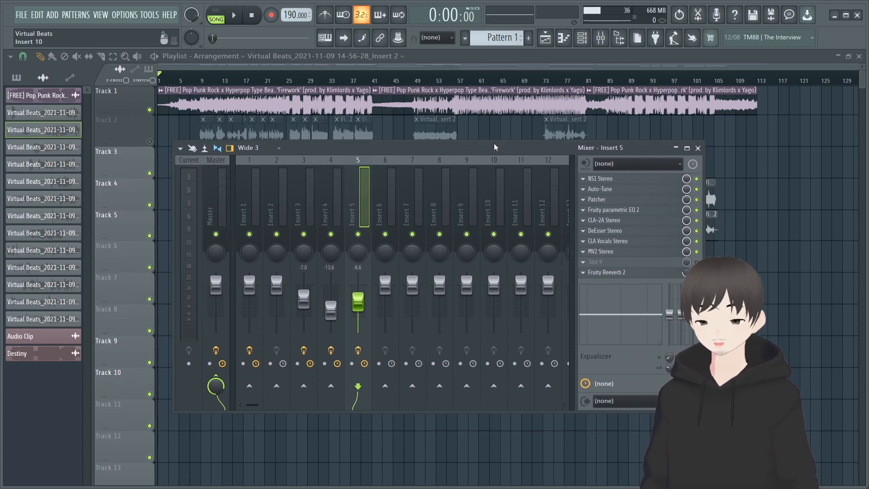